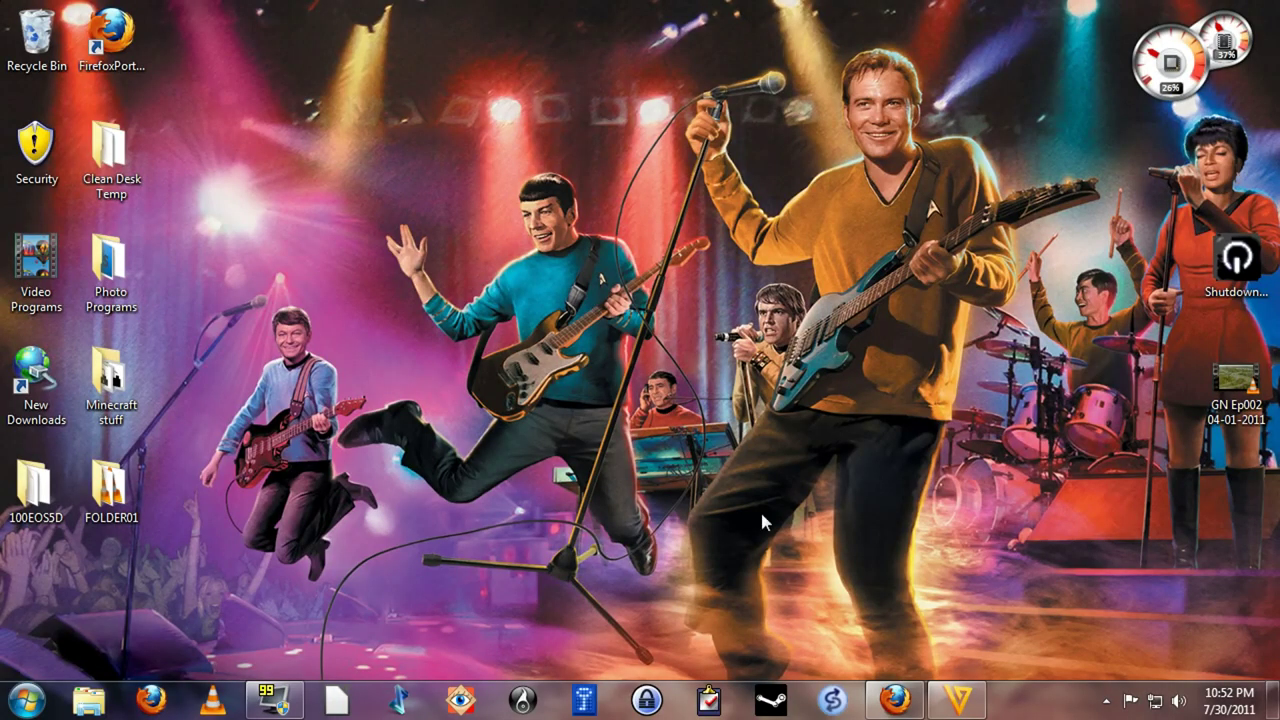
# Bring the Freemake Video Converter window up briefly, then hide it again.
pyautogui.click(957, 699)
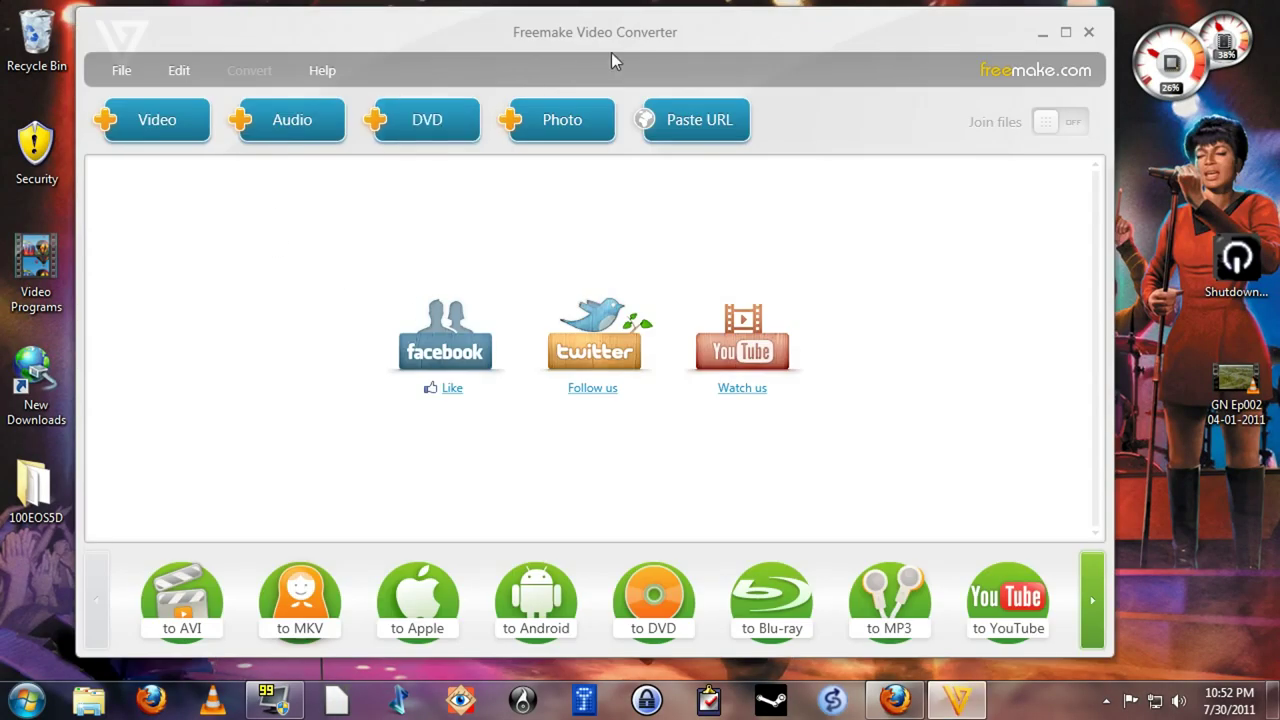
pyautogui.click(1041, 36)
# Search CNET Download.com for 'freemake', scroll through the three results, then minimize Firefox.
pyautogui.click(895, 699)
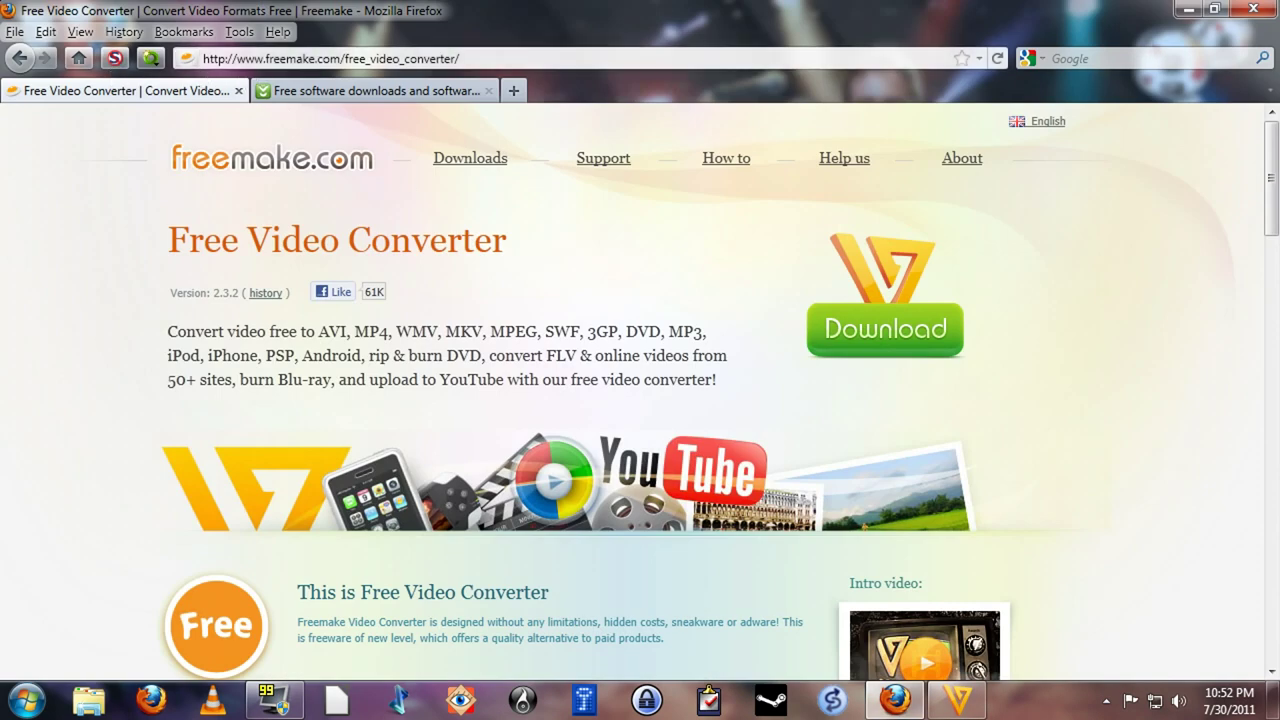
pyautogui.click(395, 92)
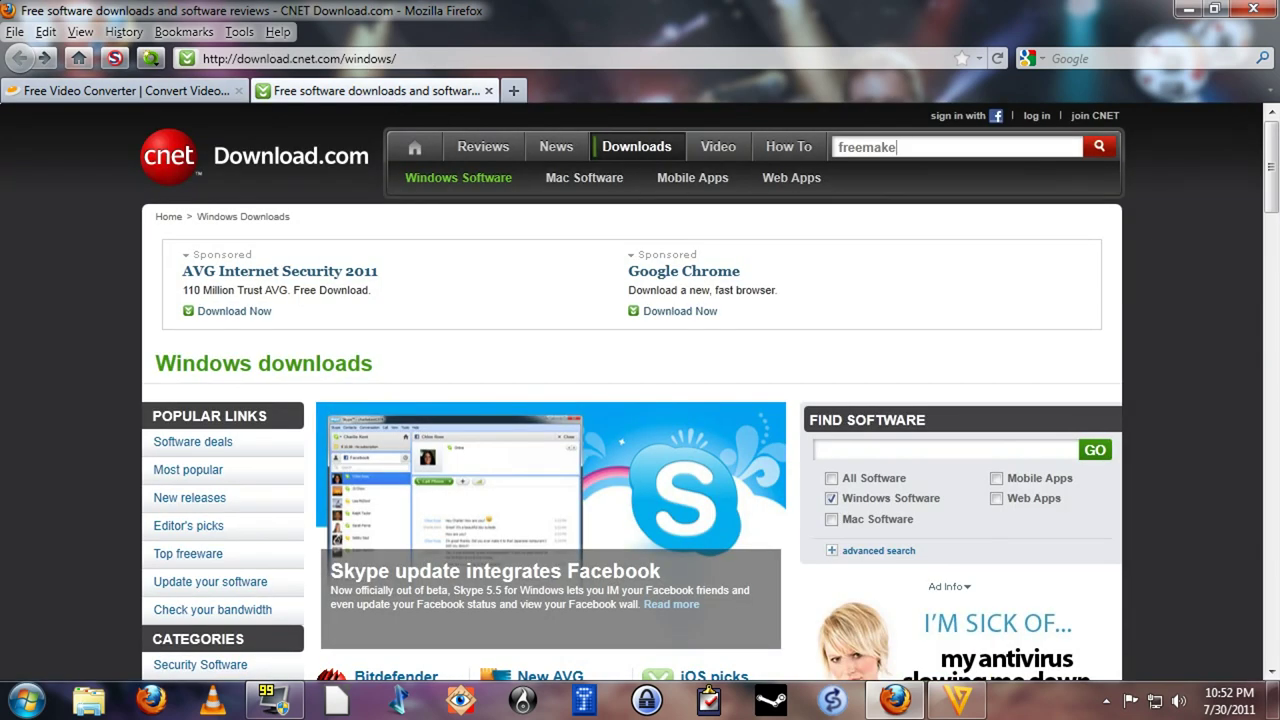
pyautogui.click(1099, 146)
pyautogui.scroll(-4, 840, 350)
pyautogui.scroll(-2, 840, 352)
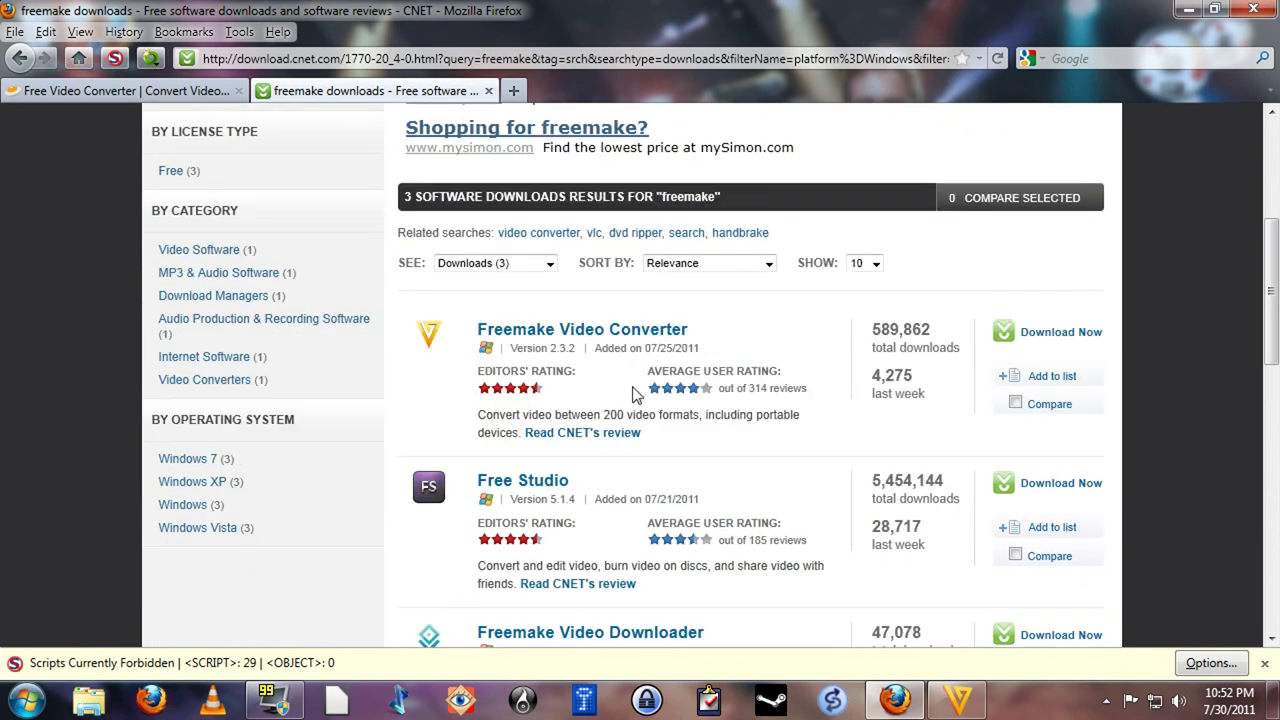
pyautogui.click(1188, 10)
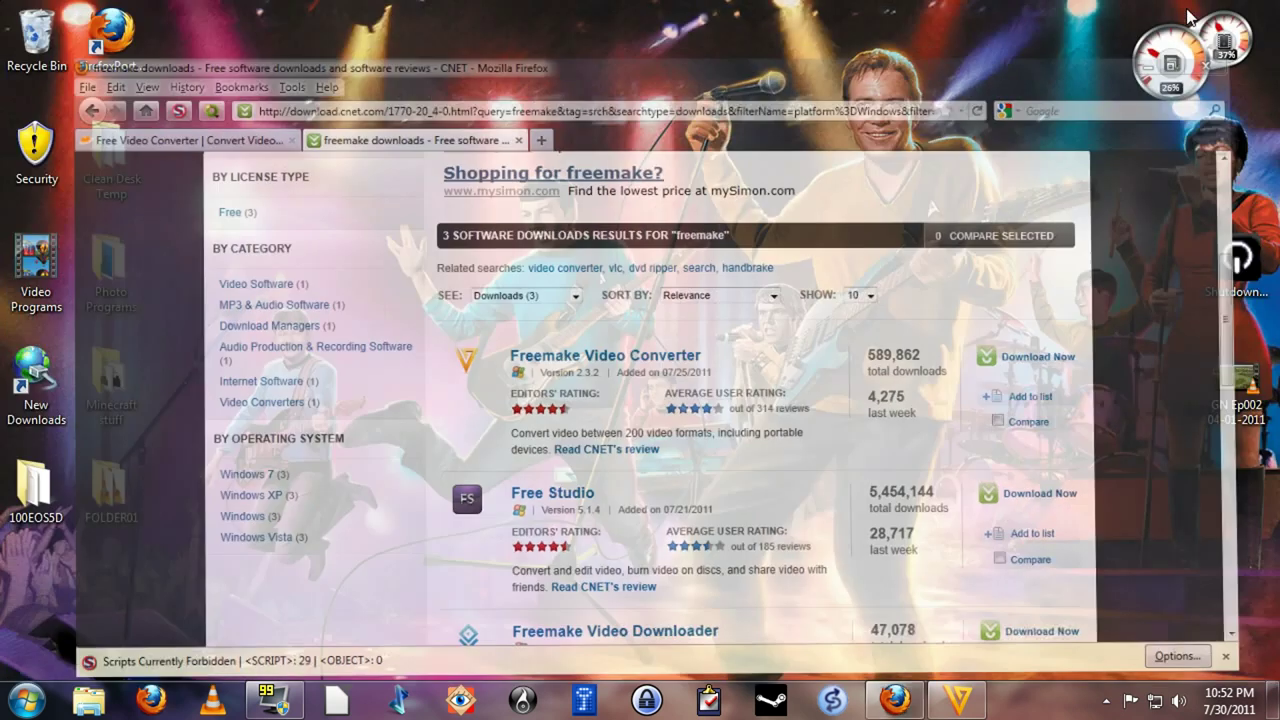
pyautogui.click(958, 700)
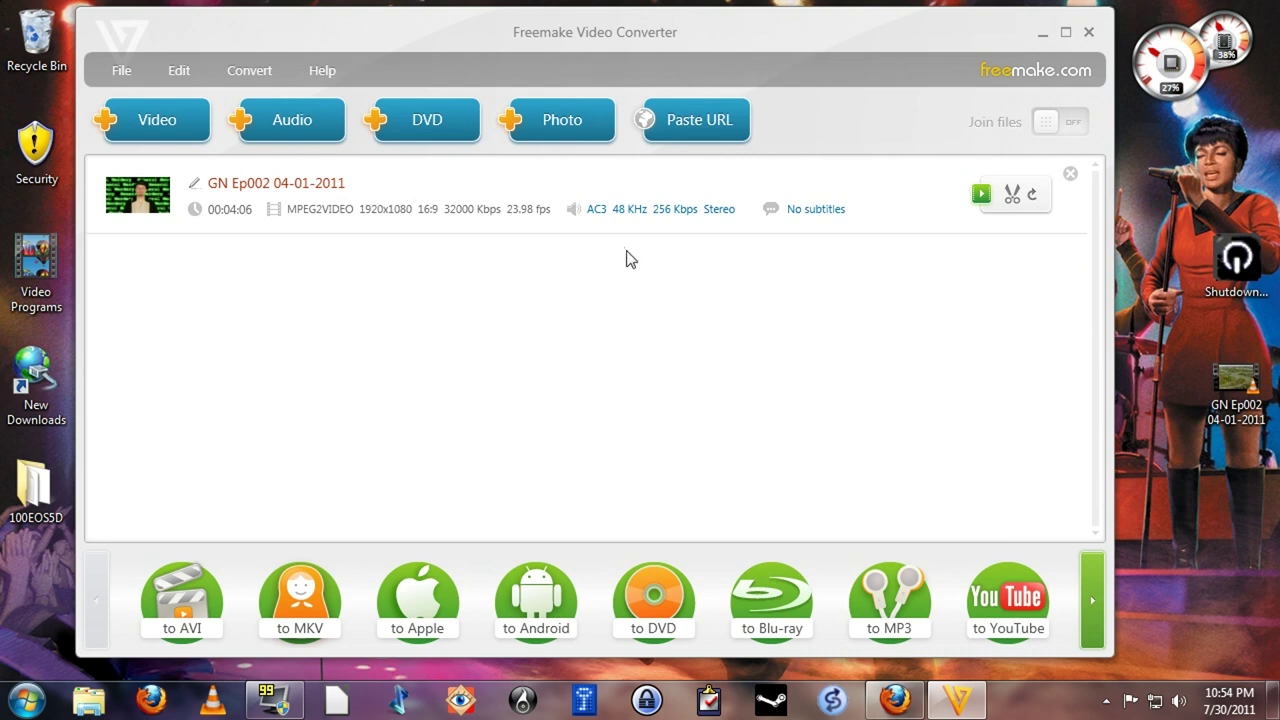
pyautogui.click(630, 212)
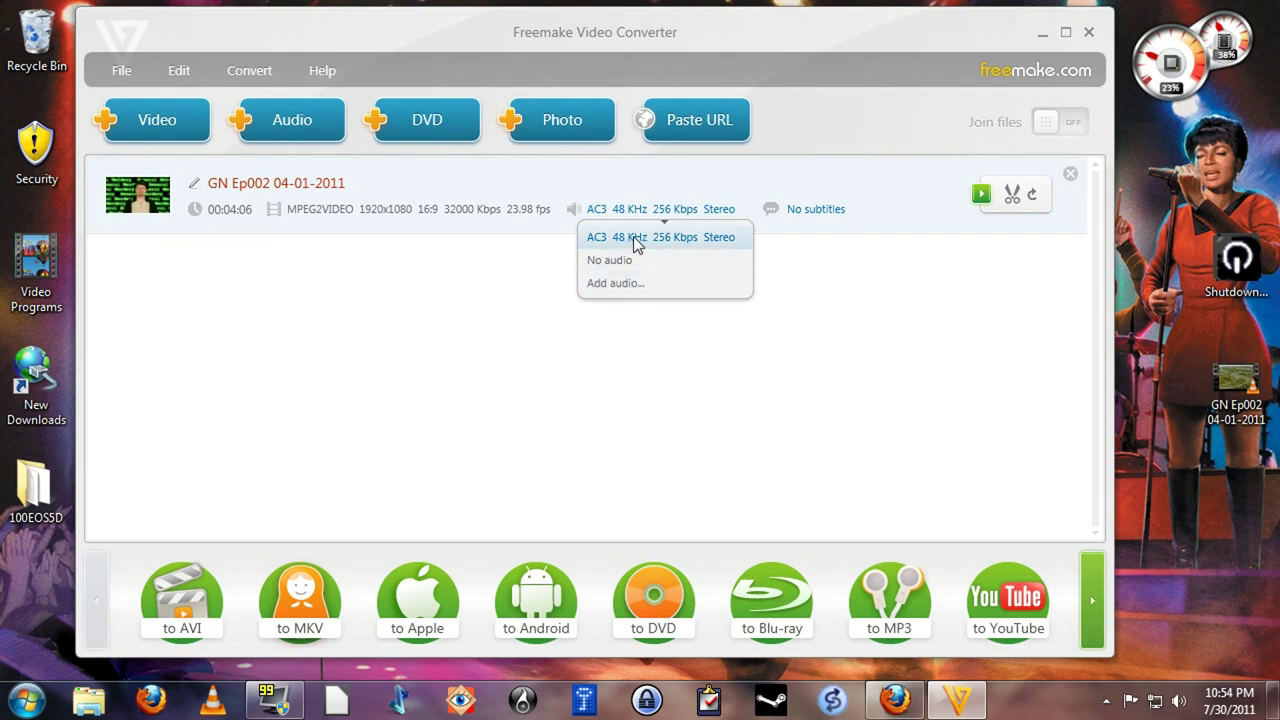
# Close the audio list keeping the AC3 track, then open the subtitle options.
pyautogui.click(636, 244)
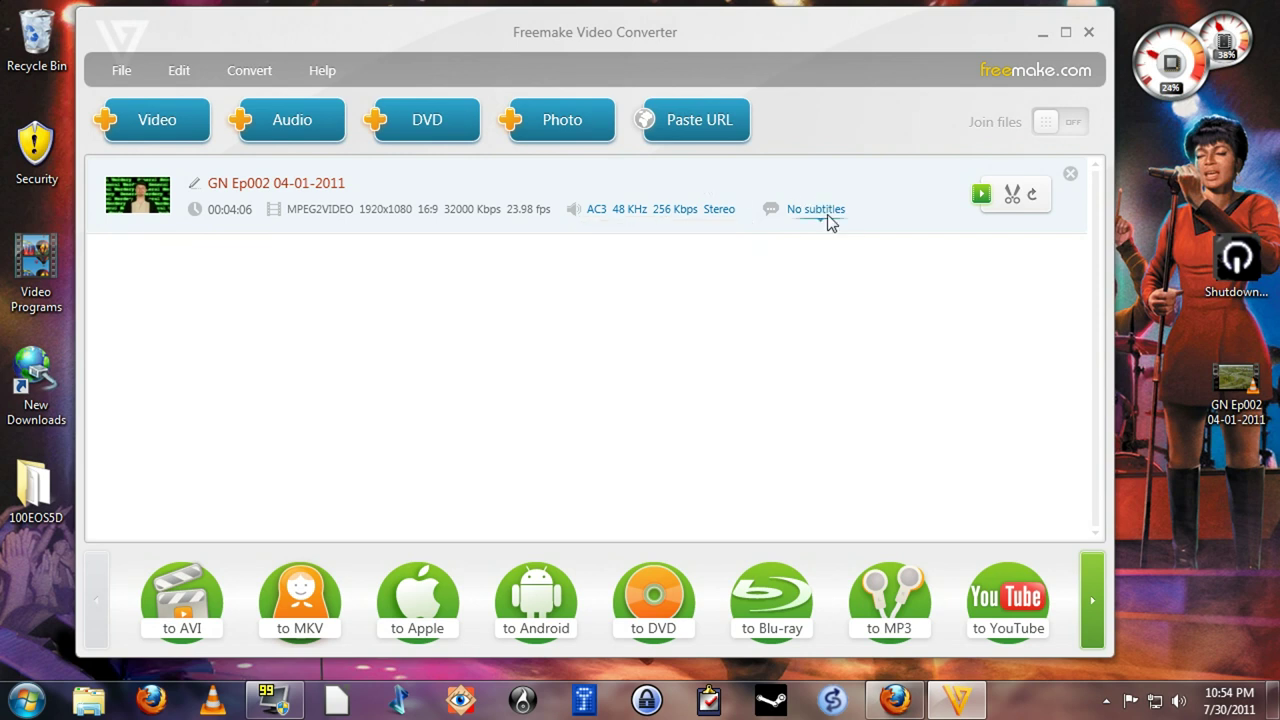
pyautogui.click(826, 212)
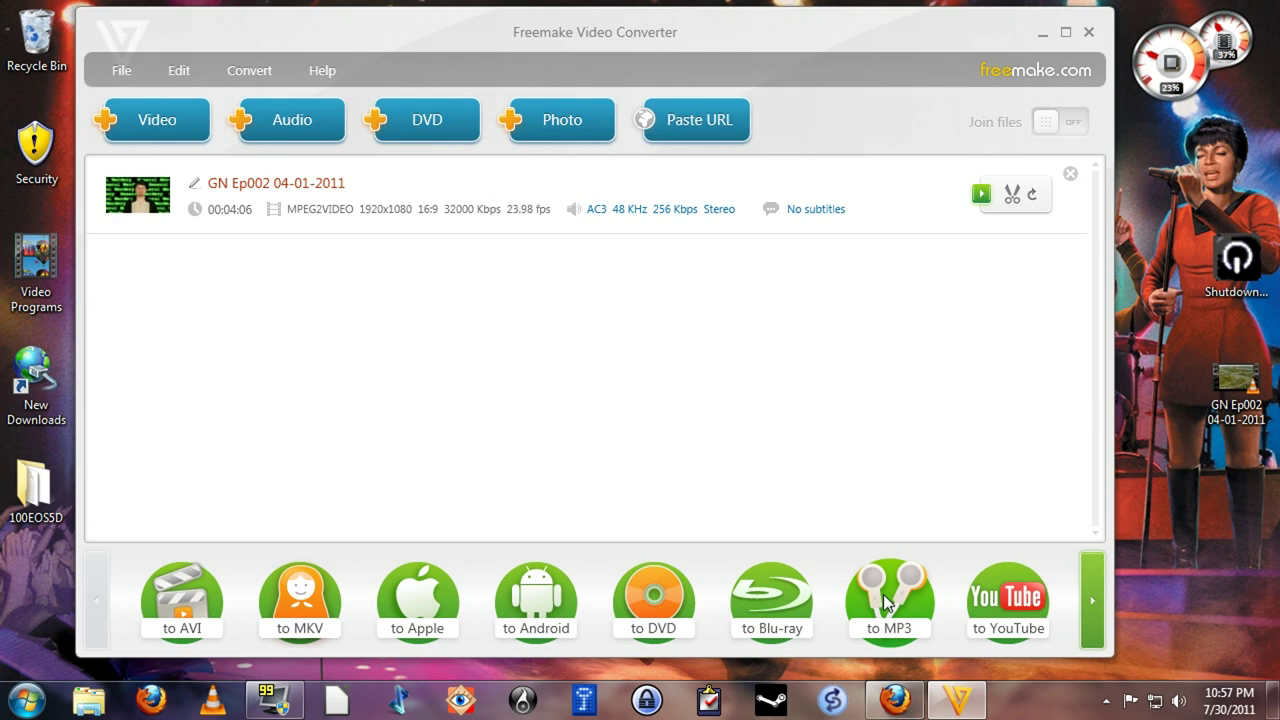
# Leave 'No subtitles' selected and open the 'to YouTube' upload settings.
pyautogui.click(1034, 596)
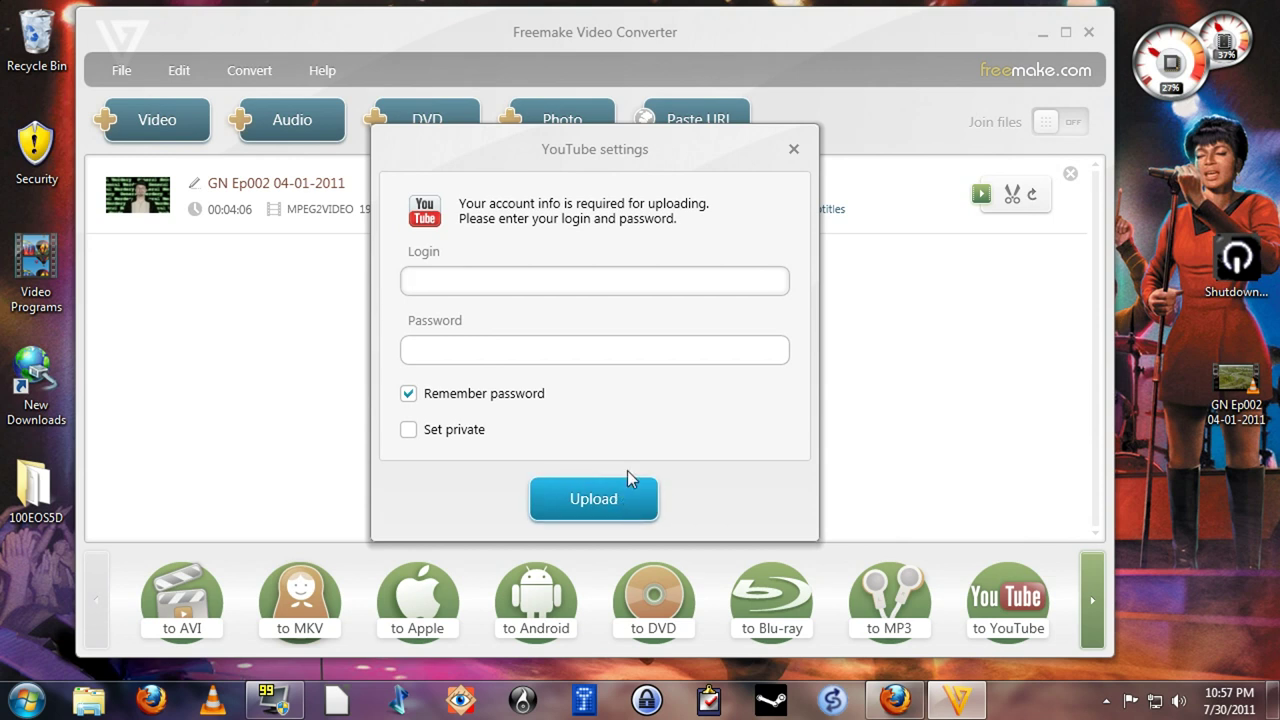
# Close the YouTube settings without logging in and scroll the formats to show MP4 and WMV.
pyautogui.click(794, 151)
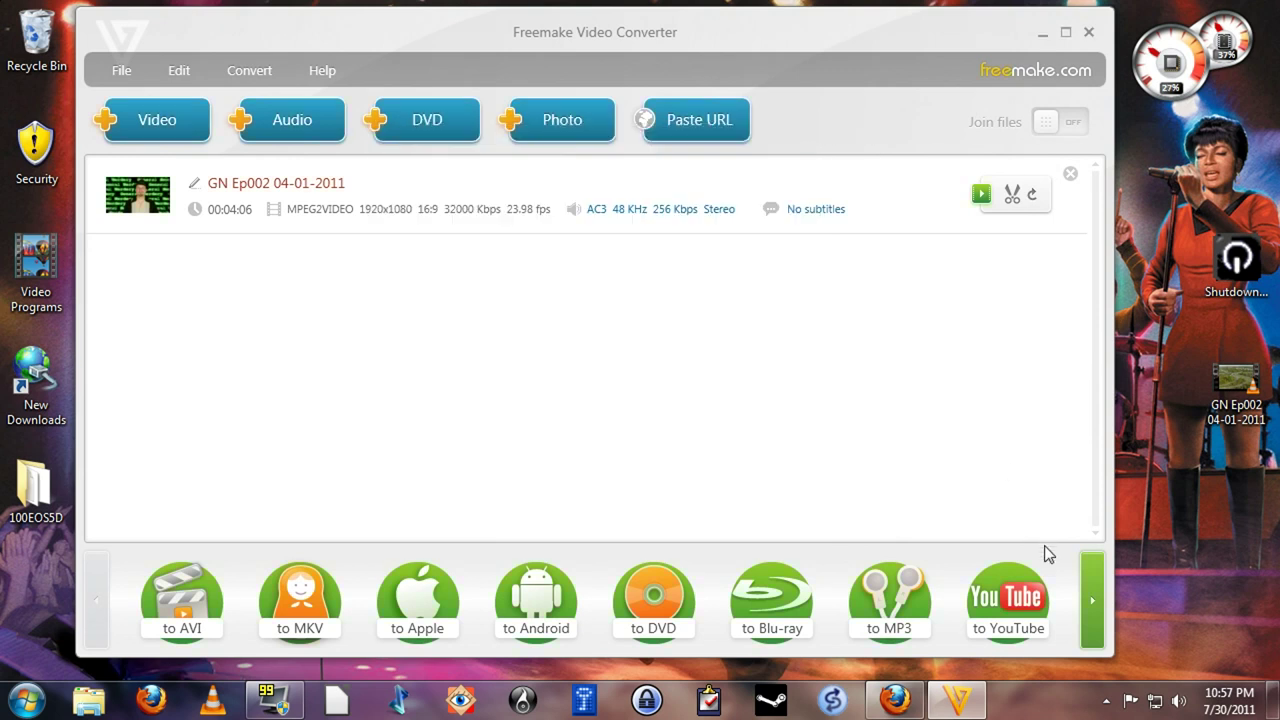
pyautogui.click(1090, 597)
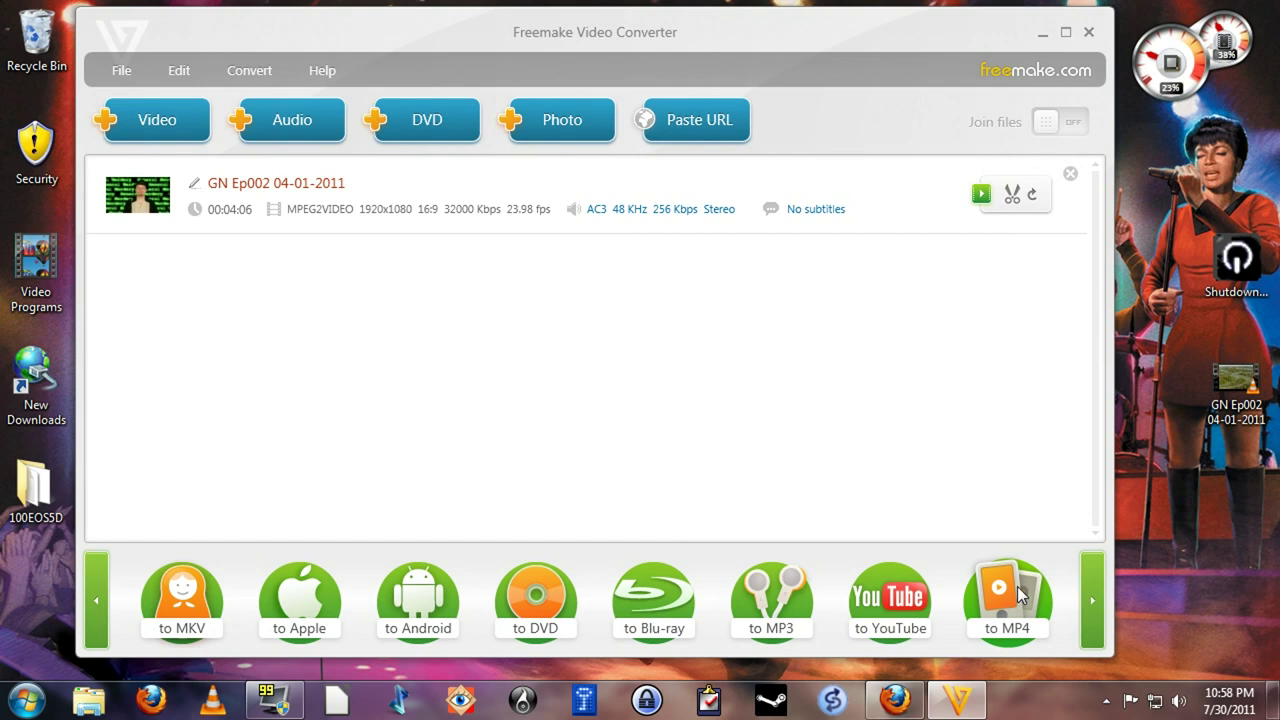
pyautogui.click(1102, 594)
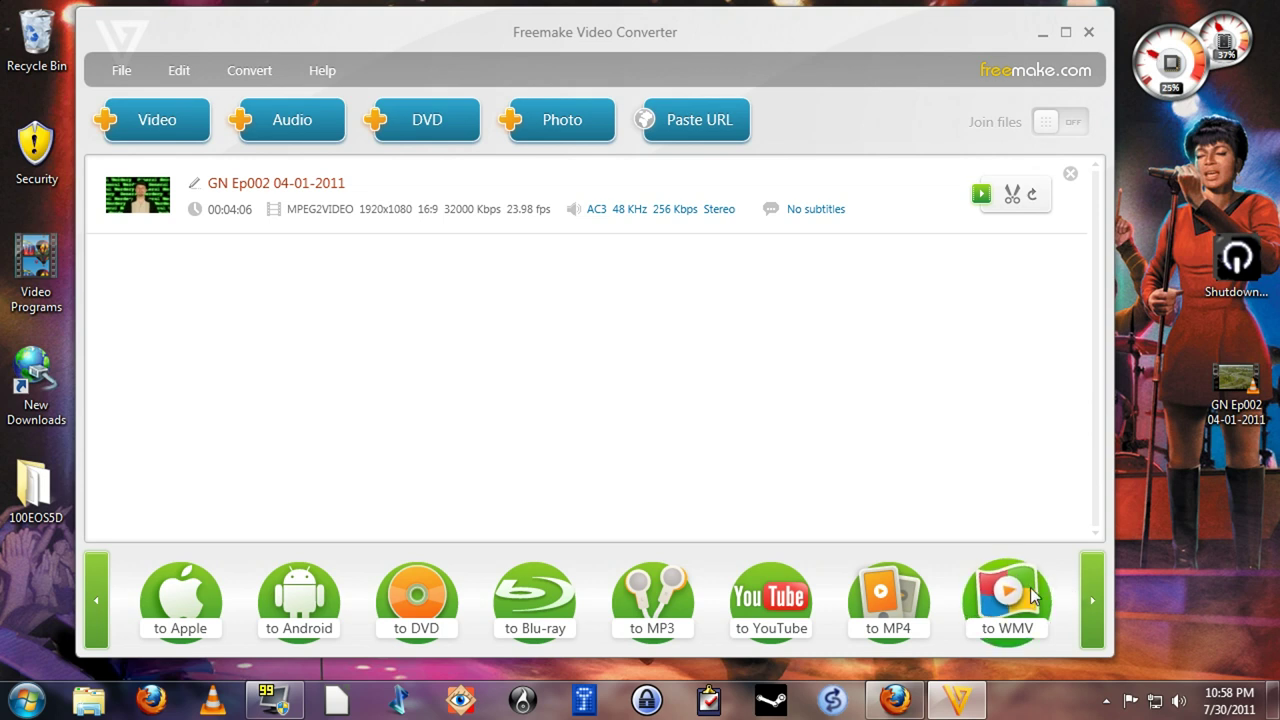
# Scroll the output format strip onward through SWF, FLV, MPEG and Sony.
pyautogui.click(1099, 592)
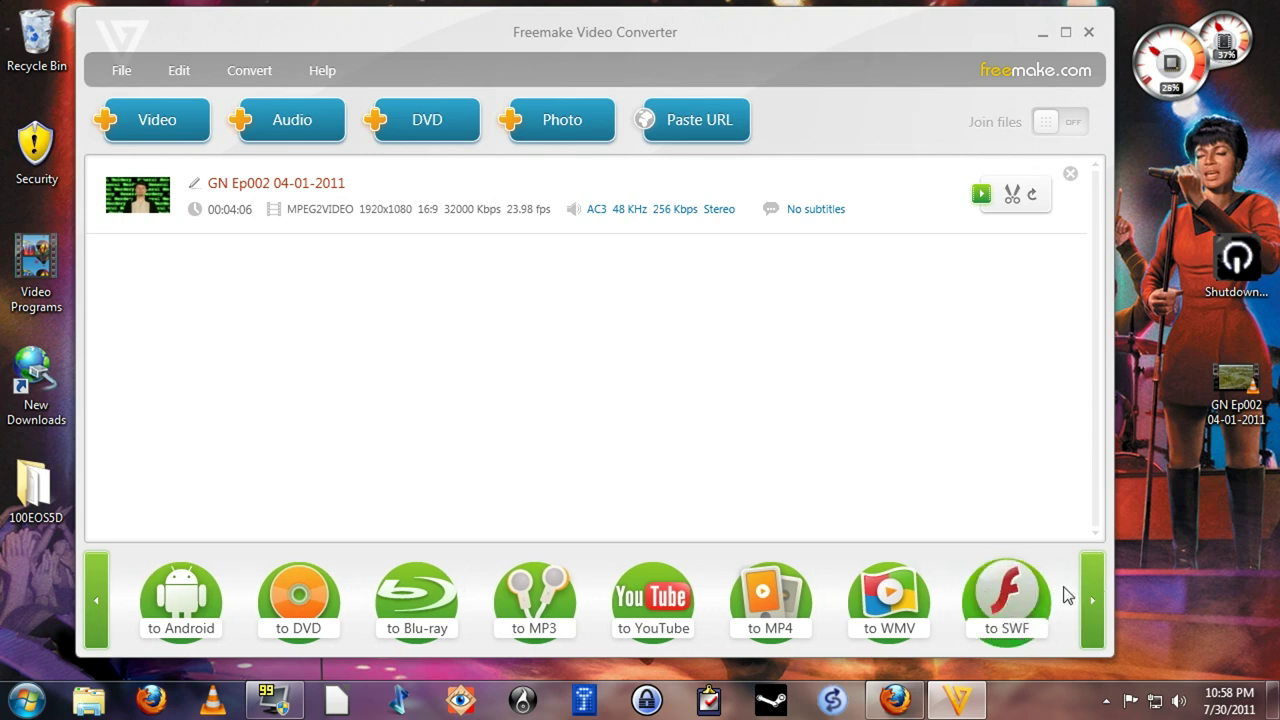
pyautogui.click(1094, 592)
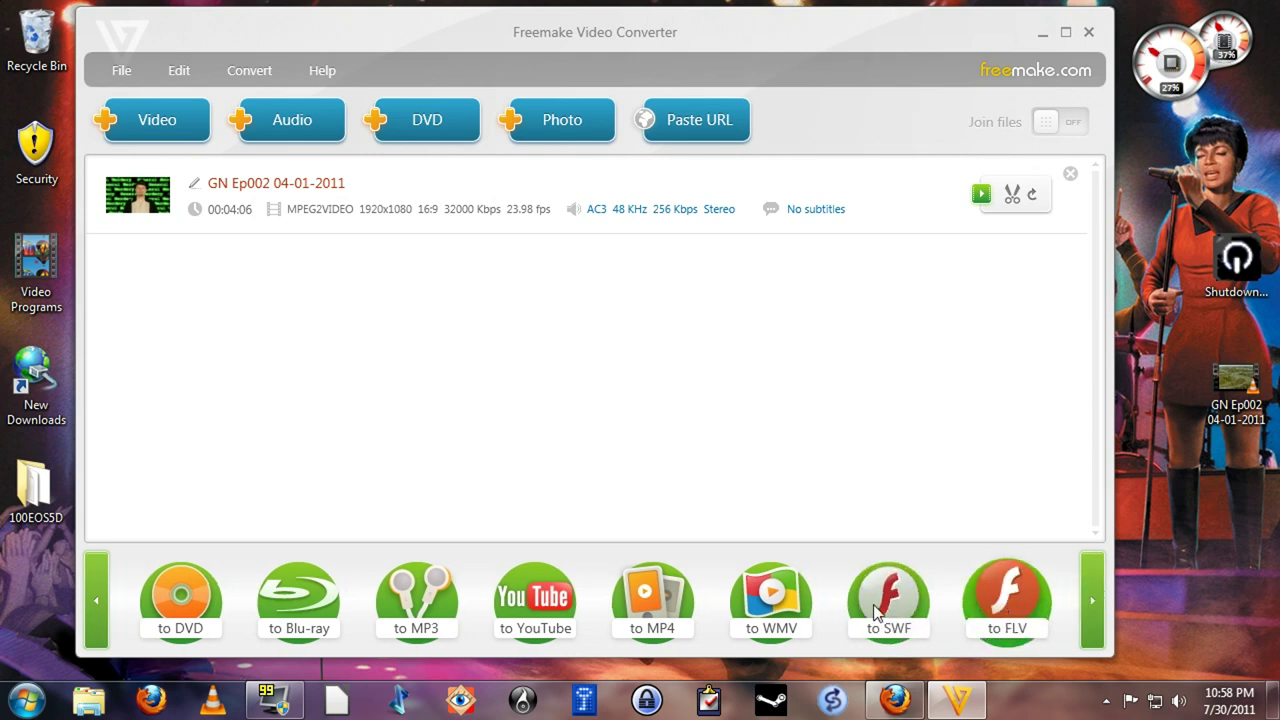
pyautogui.click(1089, 576)
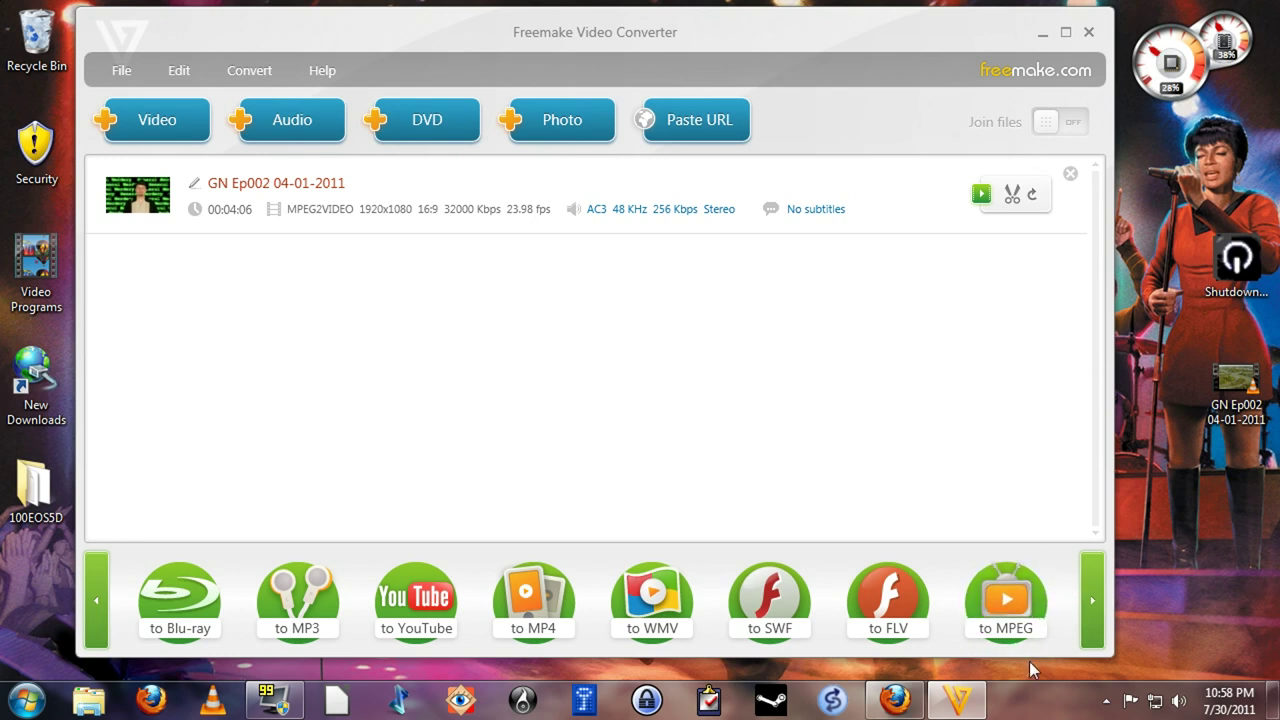
pyautogui.click(1095, 594)
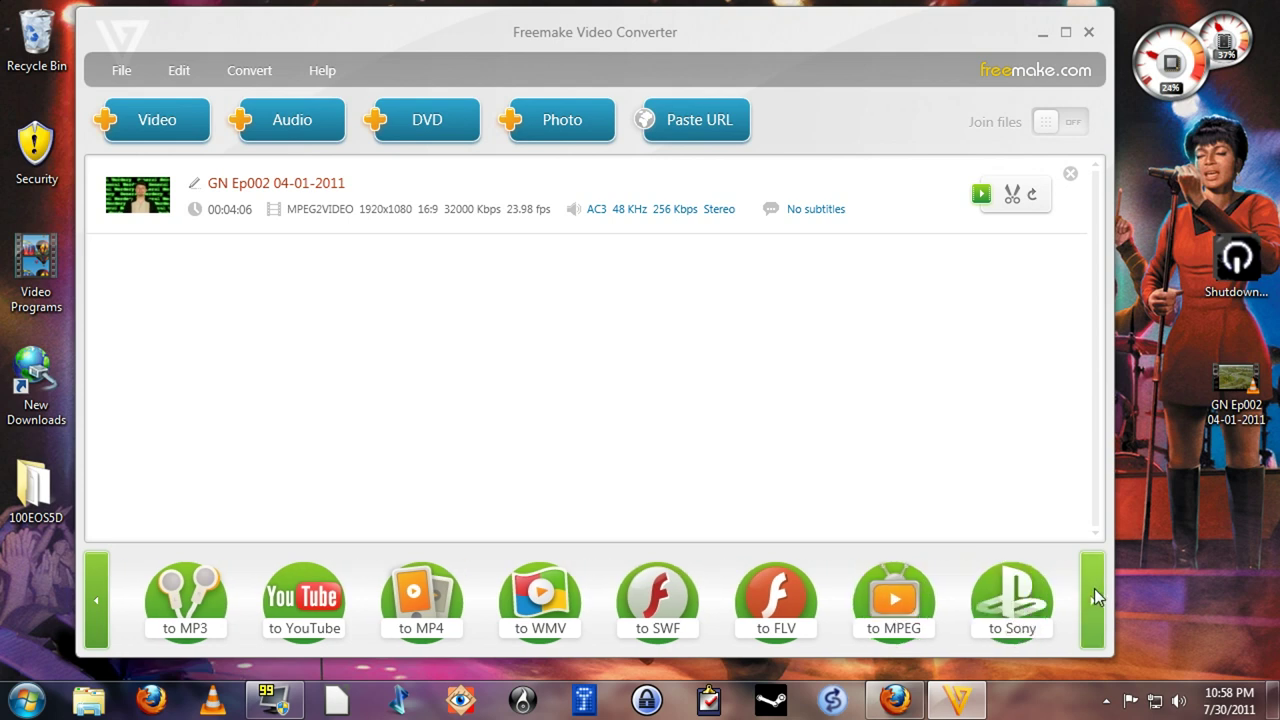
# Review the Sony presets, close the dialog unchanged, and scroll the formats past 3GP.
pyautogui.click(1010, 603)
pyautogui.click(478, 250)
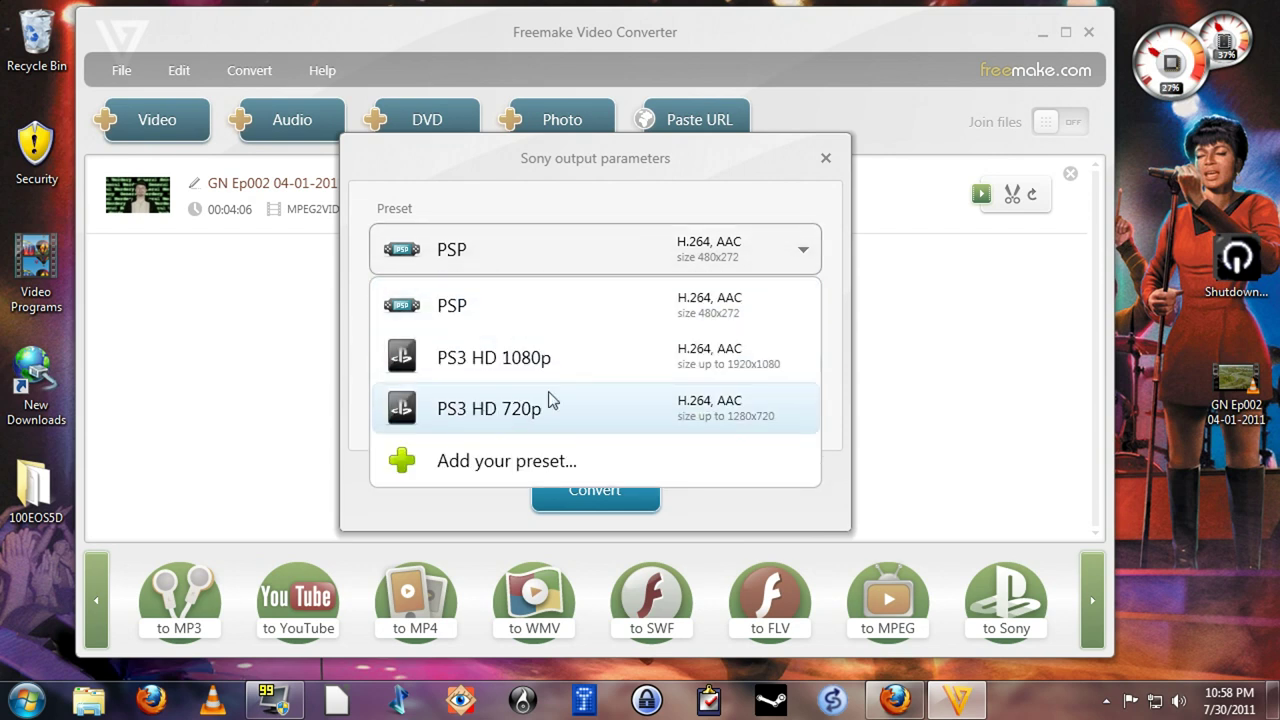
pyautogui.click(826, 160)
pyautogui.click(826, 160)
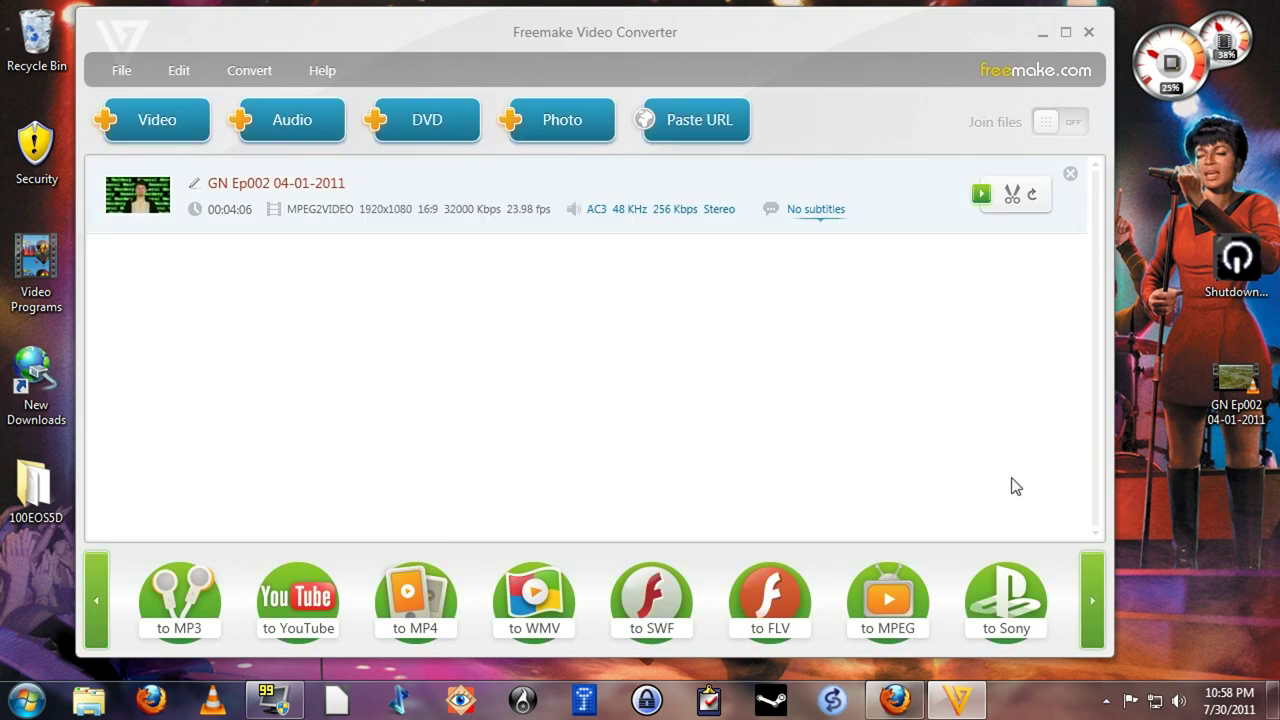
pyautogui.click(1094, 605)
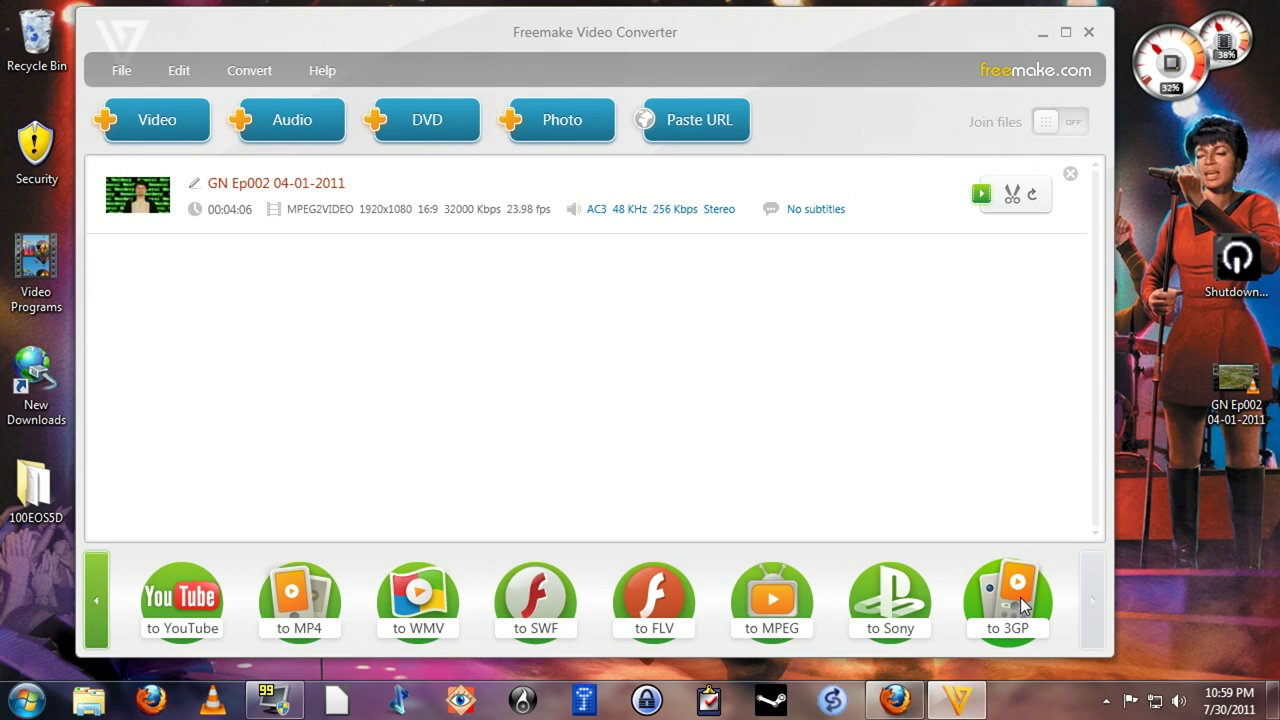
pyautogui.click(93, 578)
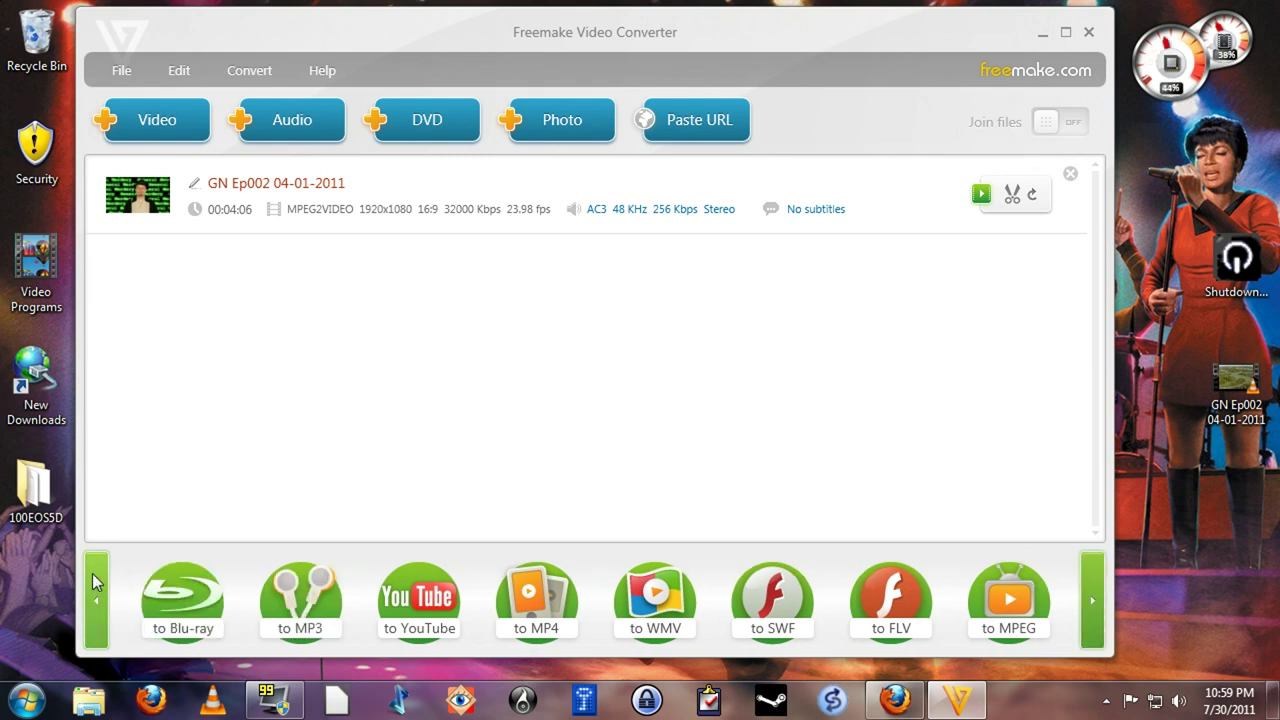
# Choose 'to Android' with the Toshiba Thrive preset (H.264/AAC, up to 1280x720).
pyautogui.click(93, 578)
pyautogui.click(93, 578)
pyautogui.click(93, 578)
pyautogui.click(93, 578)
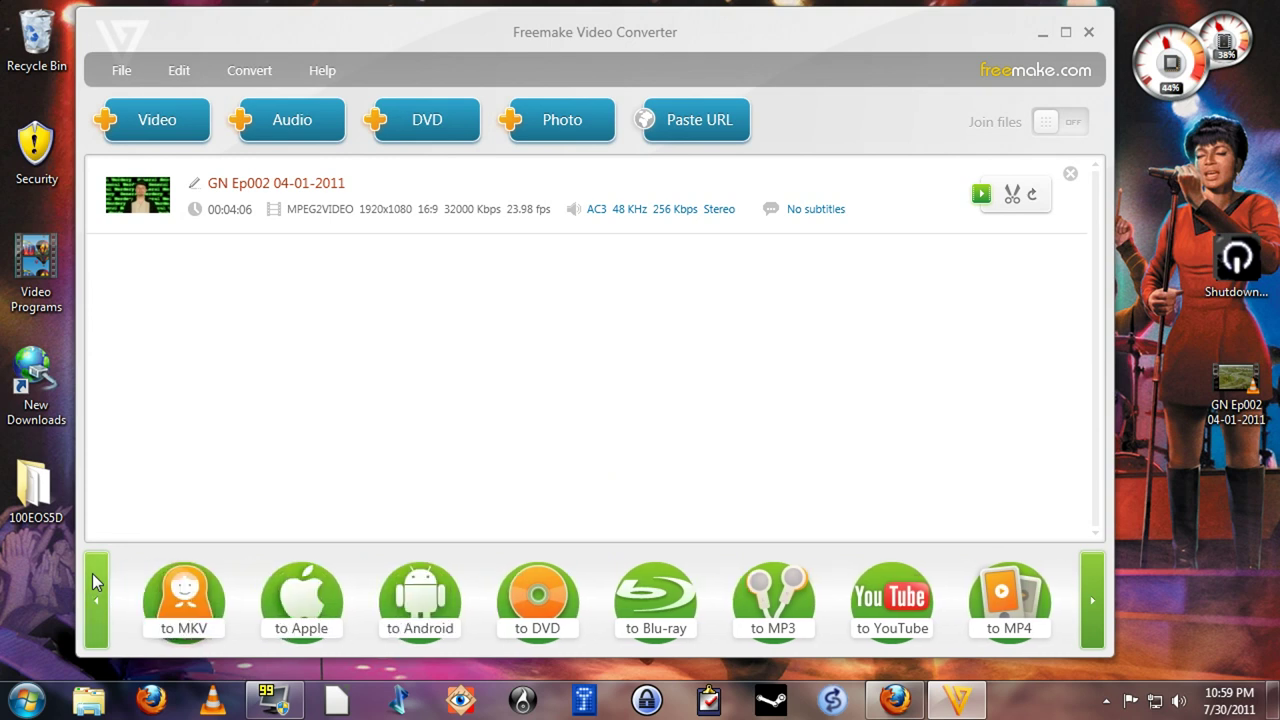
pyautogui.click(458, 598)
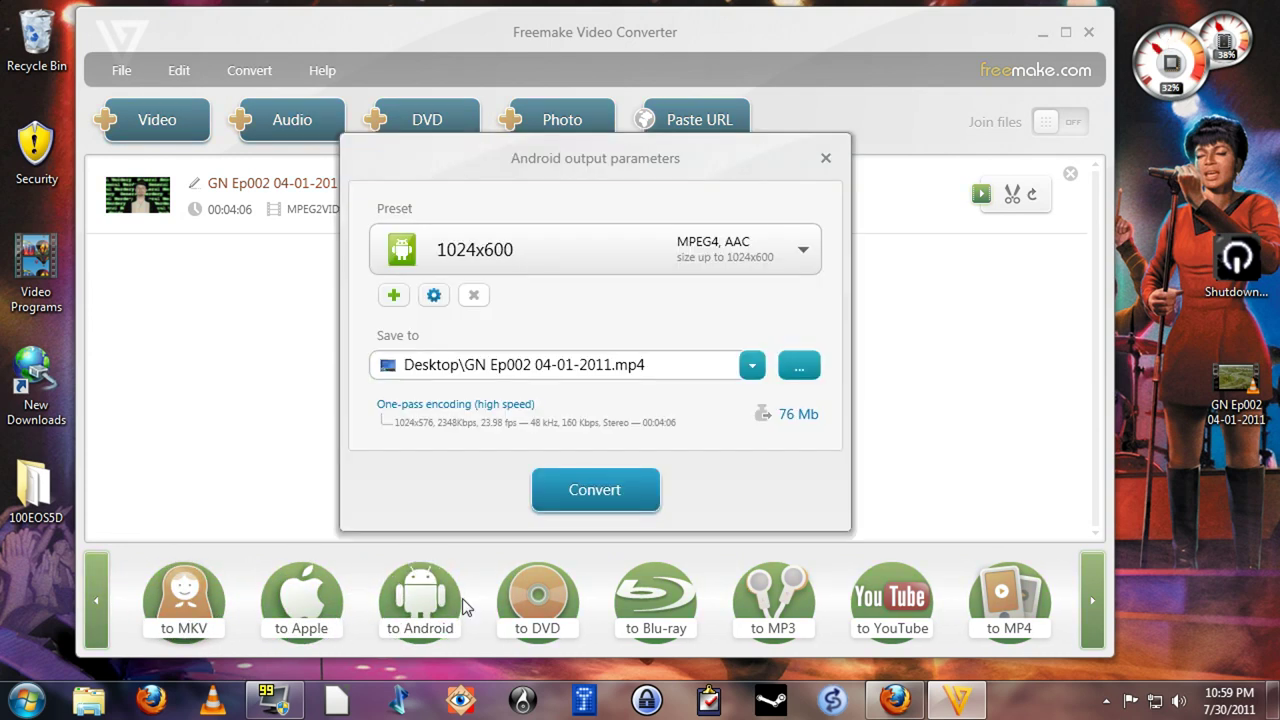
pyautogui.click(579, 242)
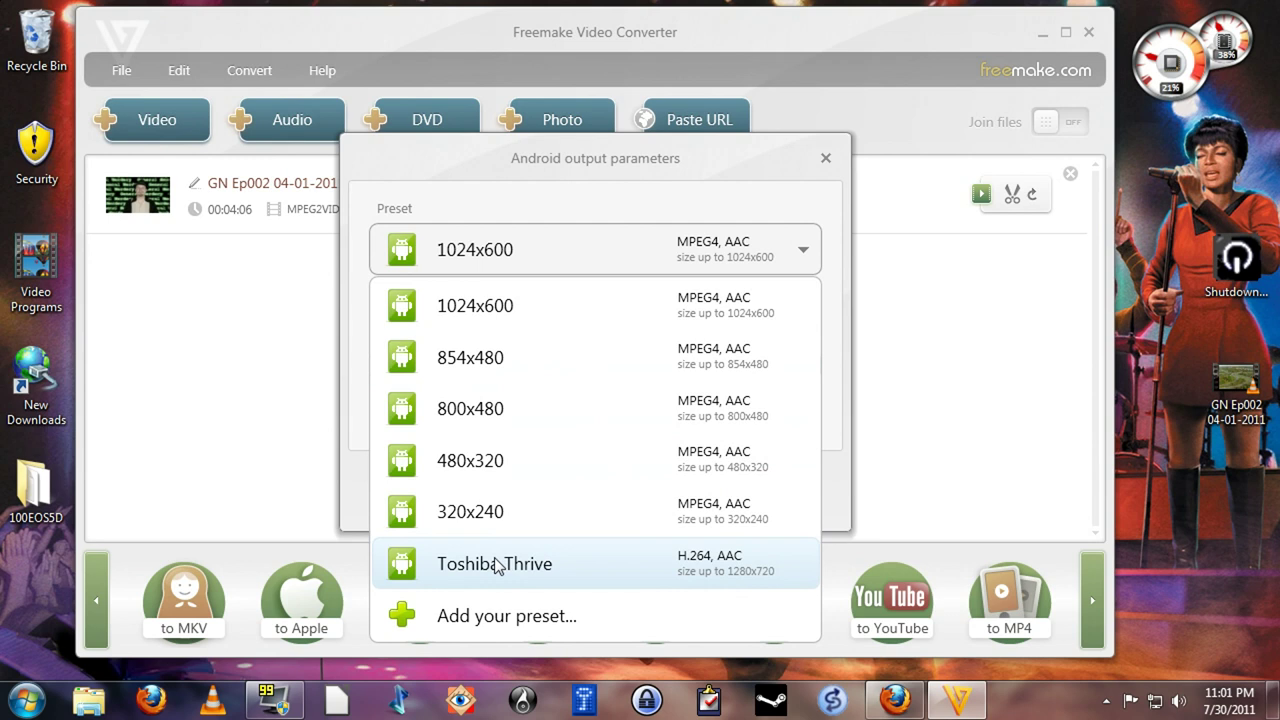
pyautogui.click(551, 568)
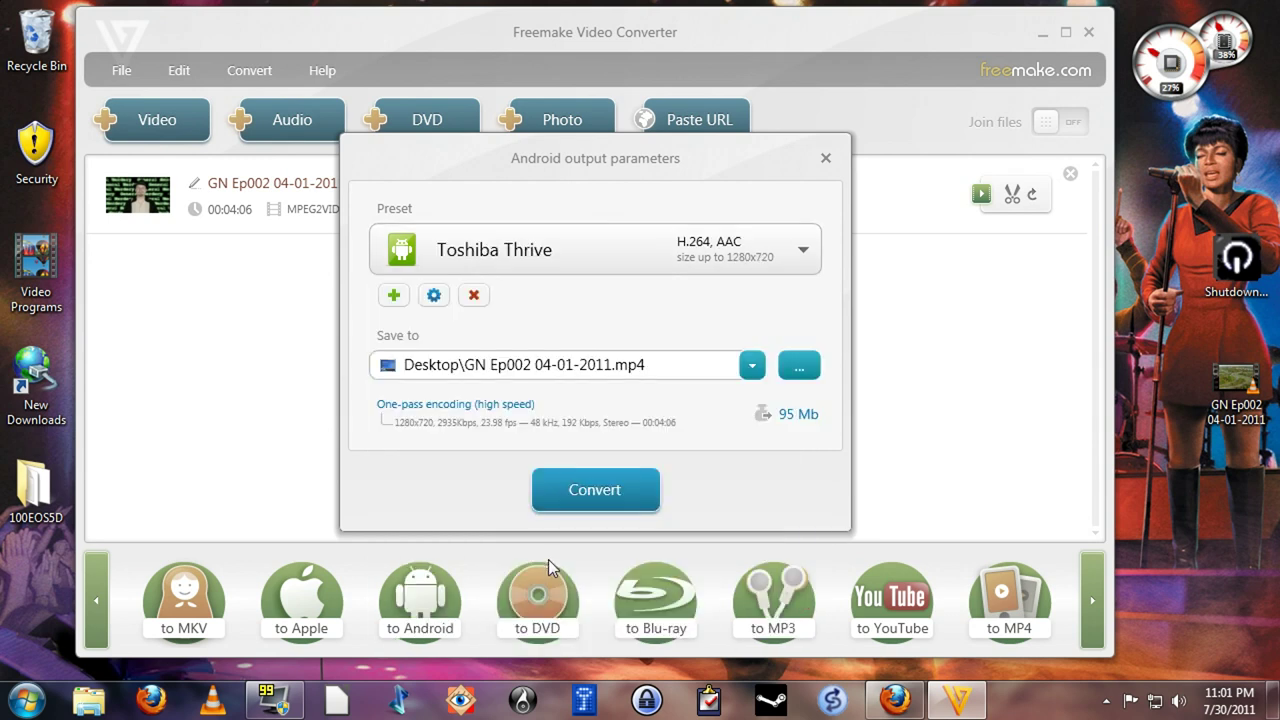
# Open the Toshiba Thrive preset editor and view the video bitrate type options.
pyautogui.click(434, 295)
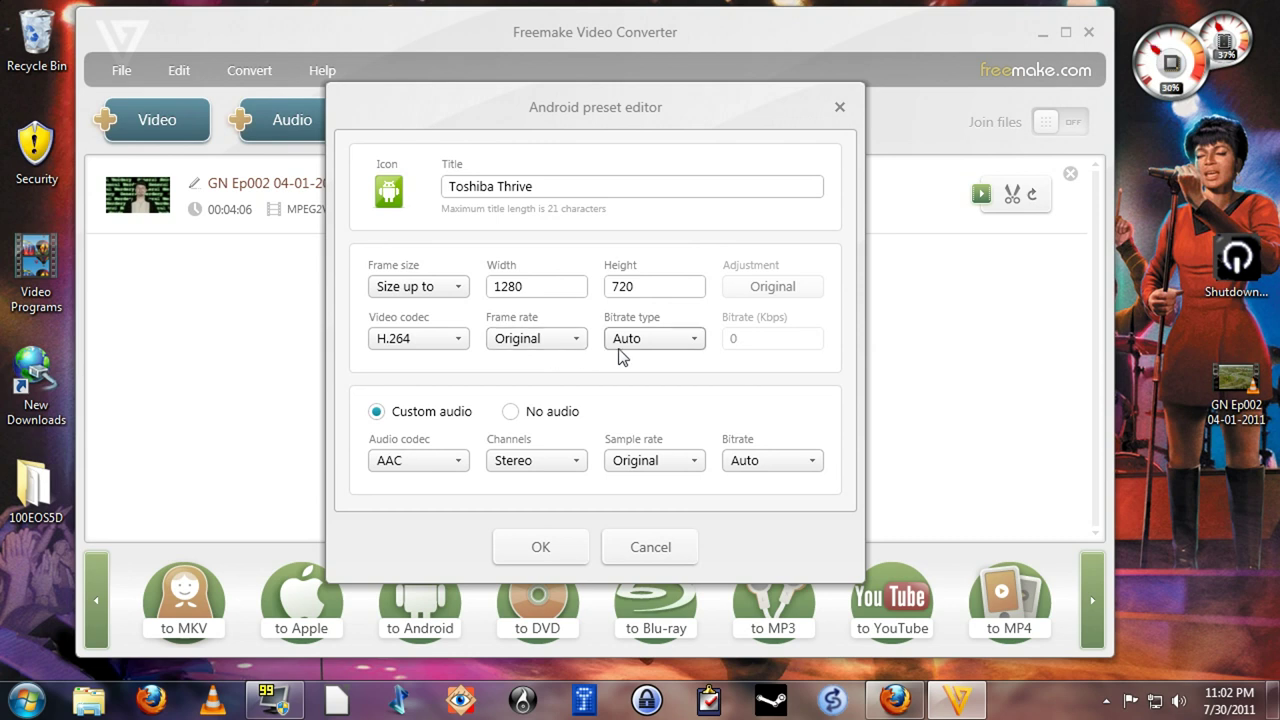
pyautogui.click(681, 344)
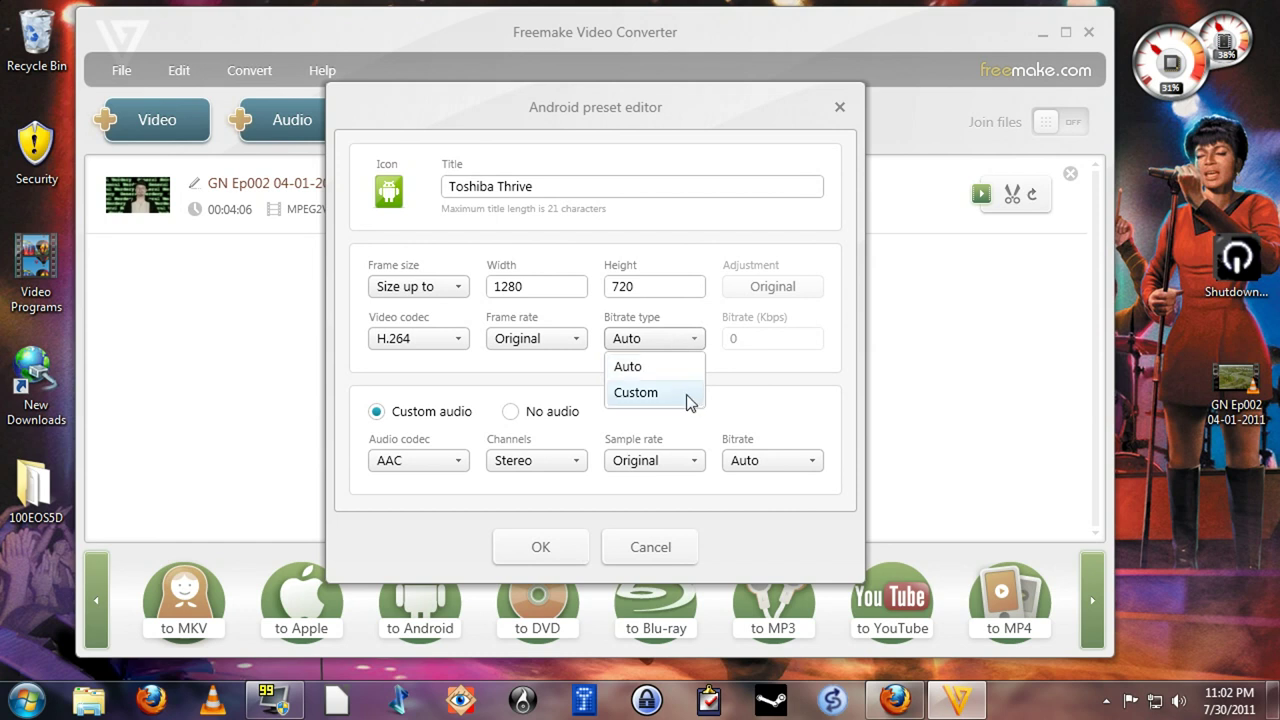
pyautogui.click(688, 367)
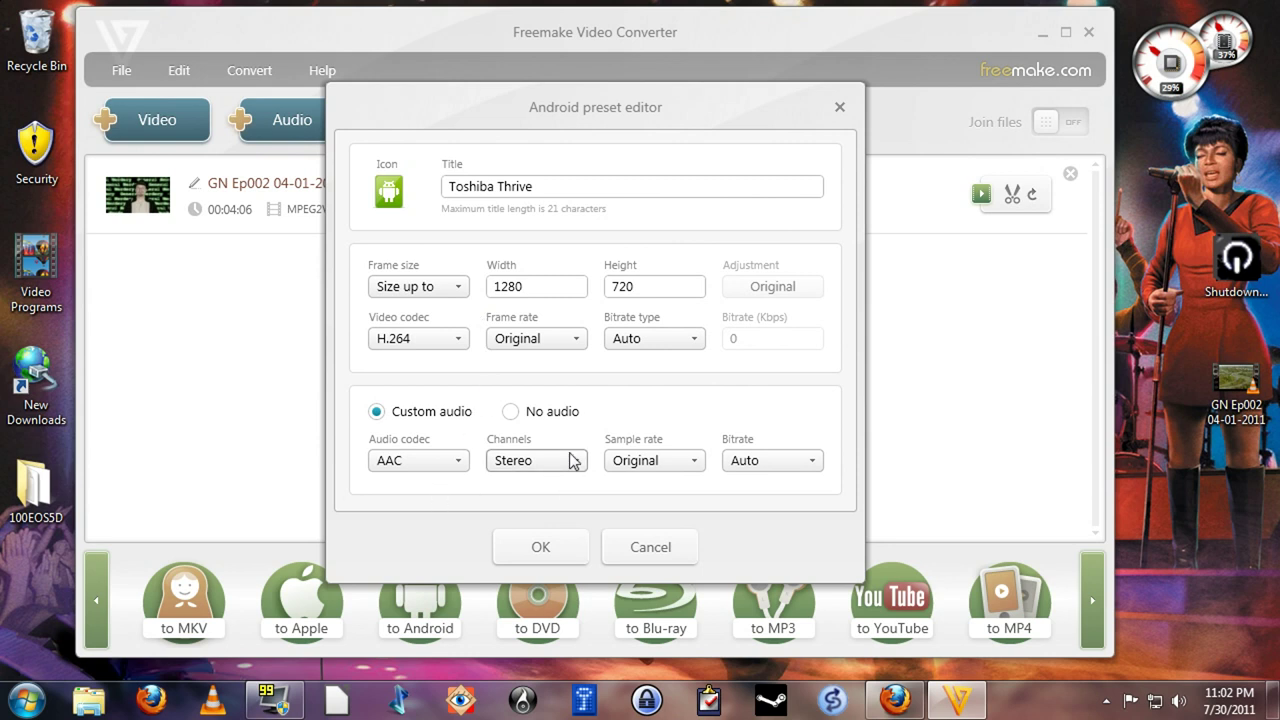
pyautogui.click(452, 461)
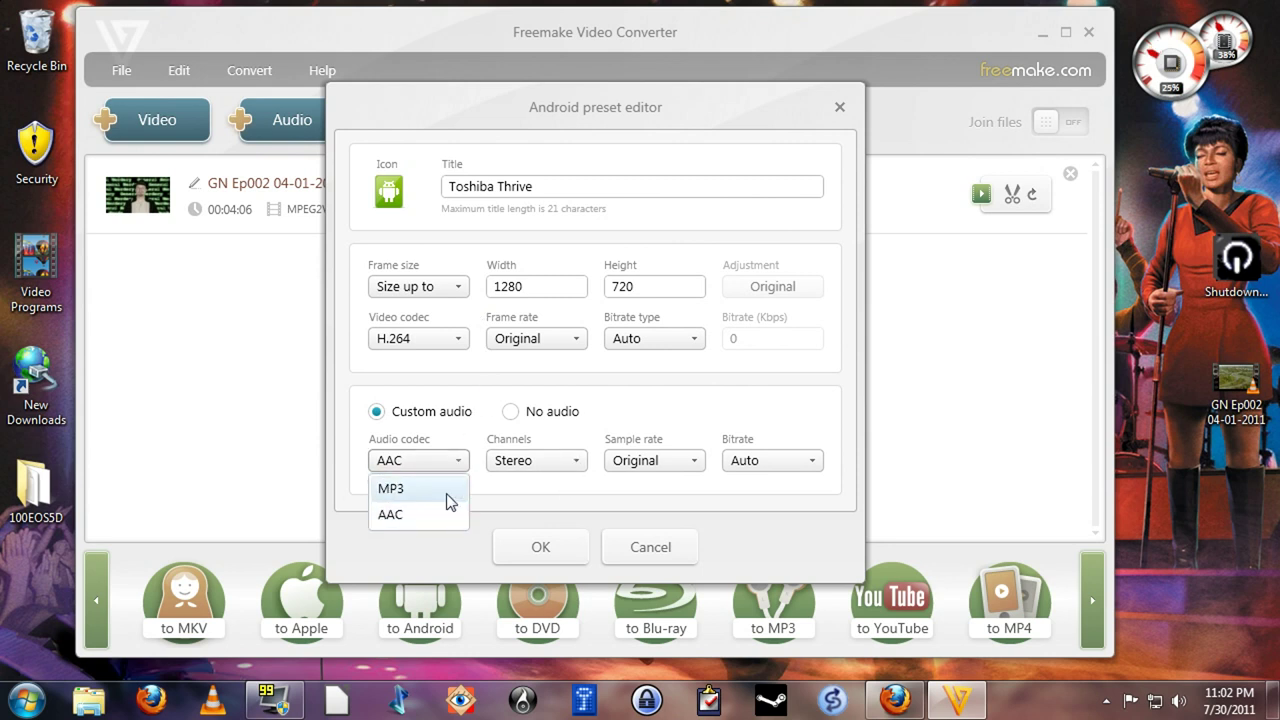
pyautogui.click(476, 433)
pyautogui.click(533, 468)
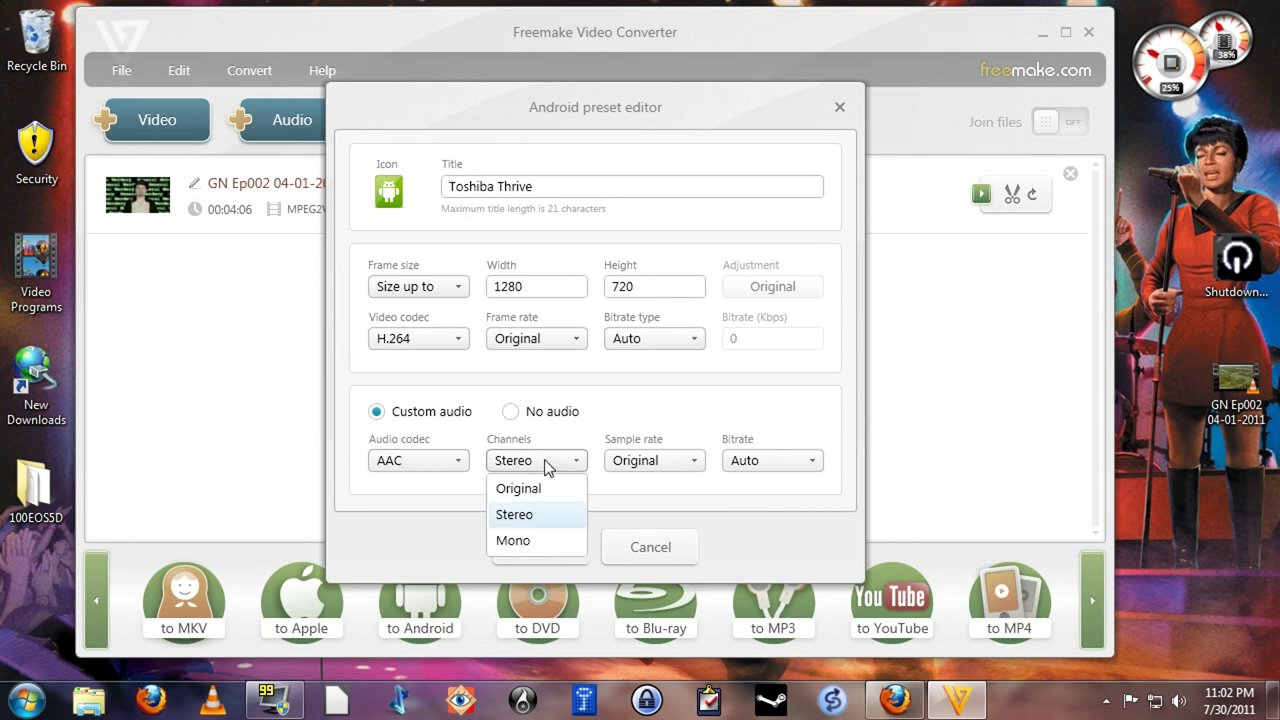
pyautogui.click(563, 469)
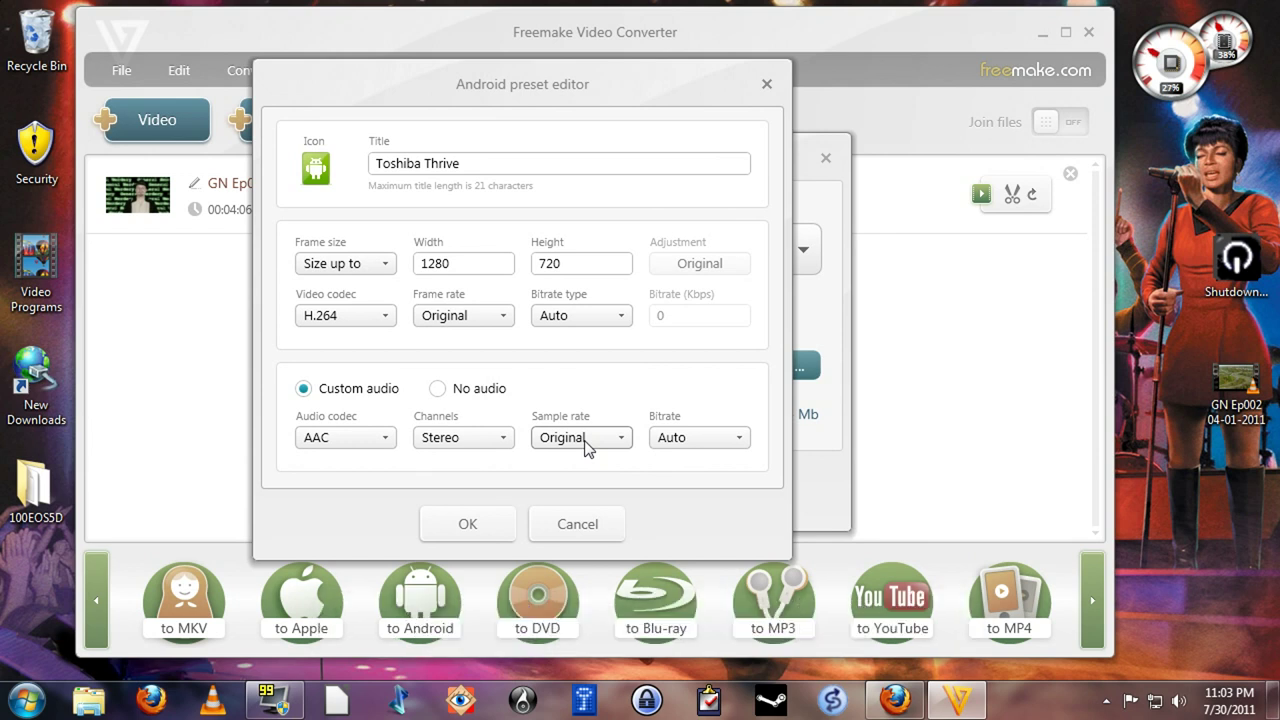
# Keep the audio bitrate on Auto and confirm the Toshiba Thrive preset editor with OK.
pyautogui.click(728, 442)
pyautogui.click(725, 443)
pyautogui.click(724, 442)
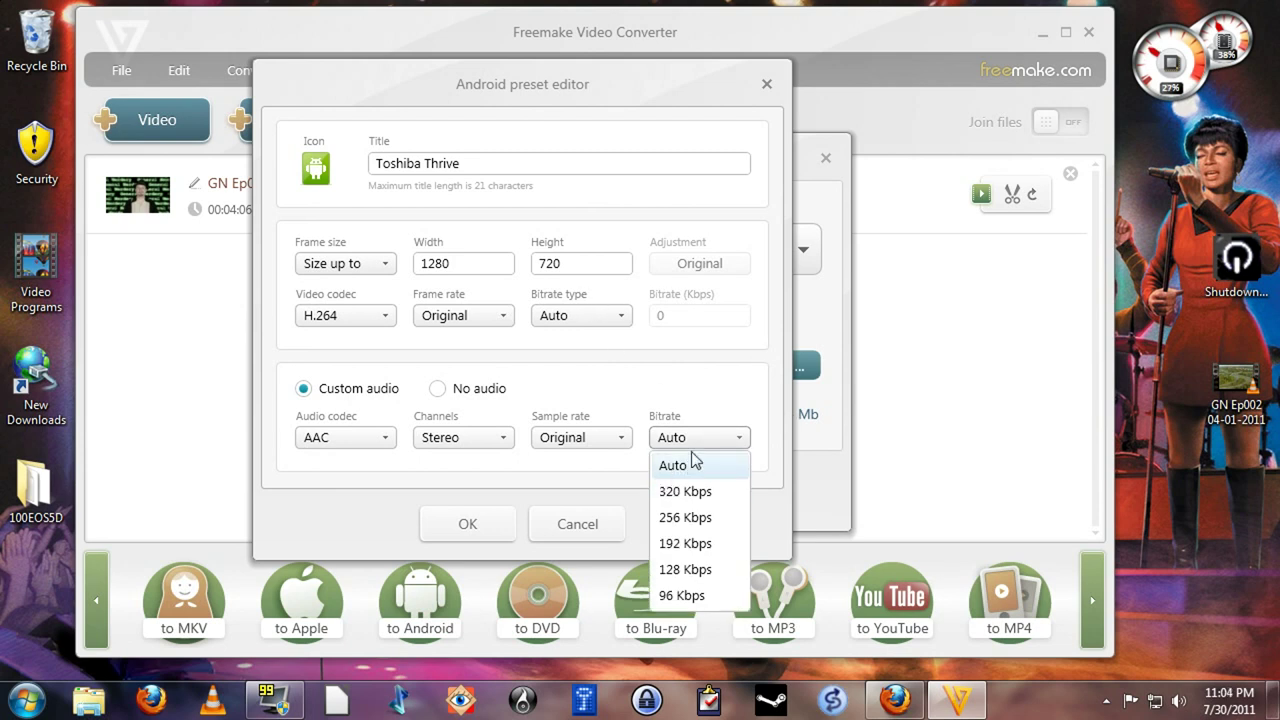
pyautogui.click(729, 404)
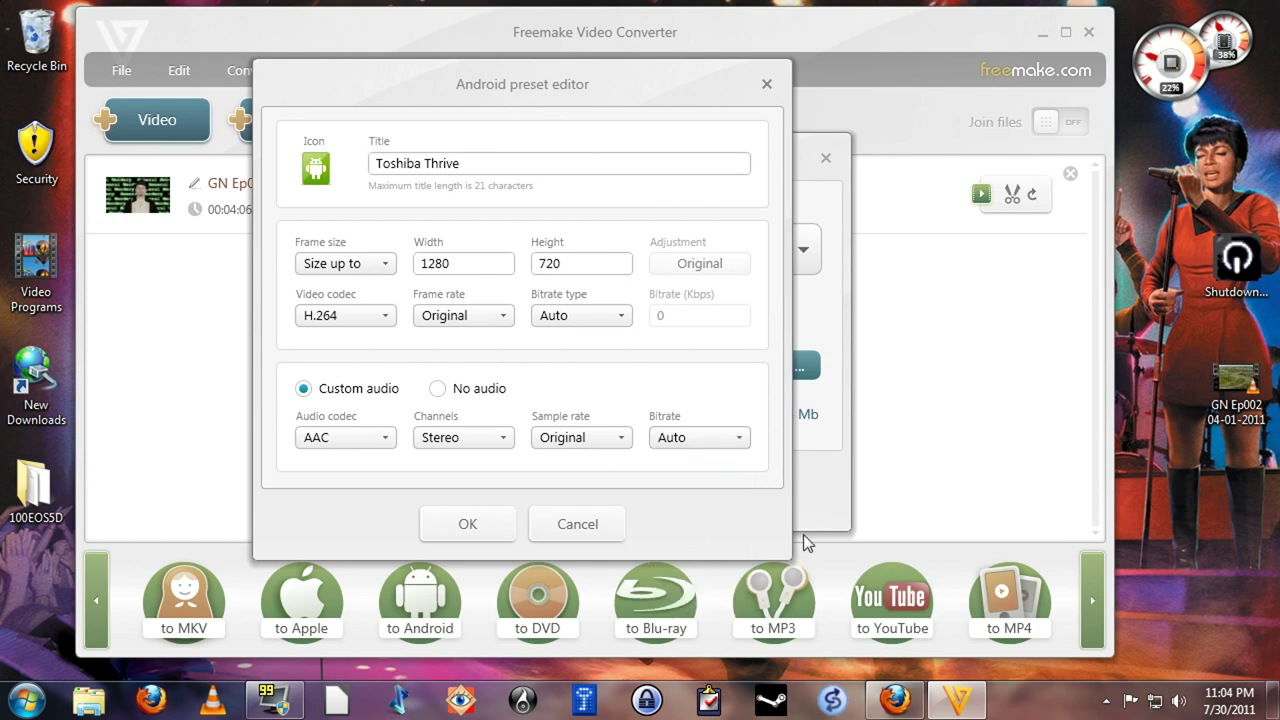
pyautogui.click(450, 524)
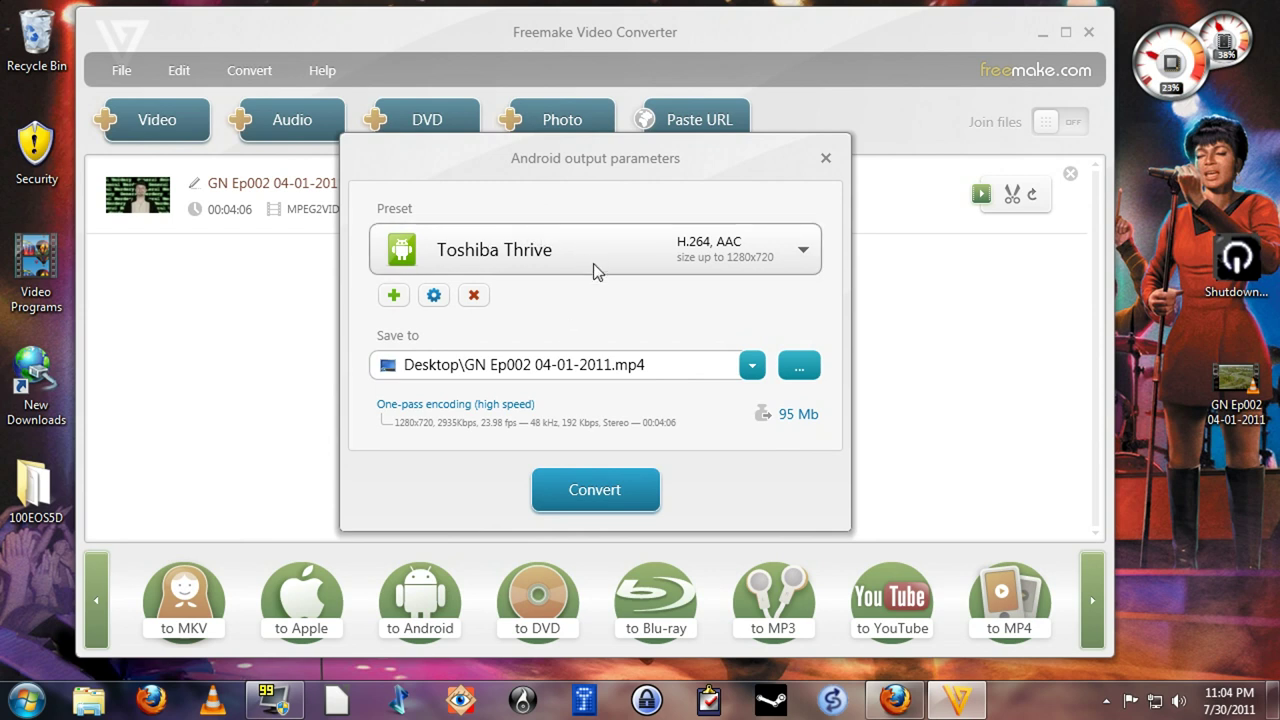
pyautogui.click(394, 296)
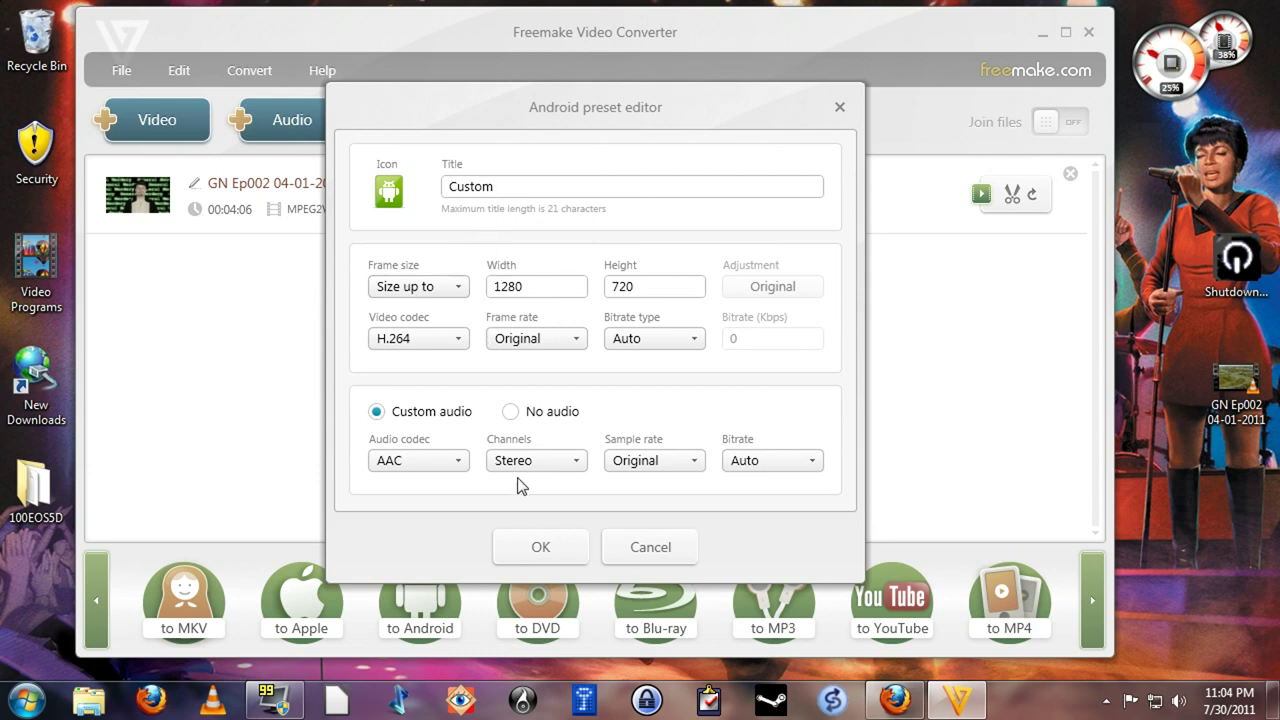
# Save the new Android preset titled 'Custom' with H.264/AAC up to 1280x720.
pyautogui.click(557, 543)
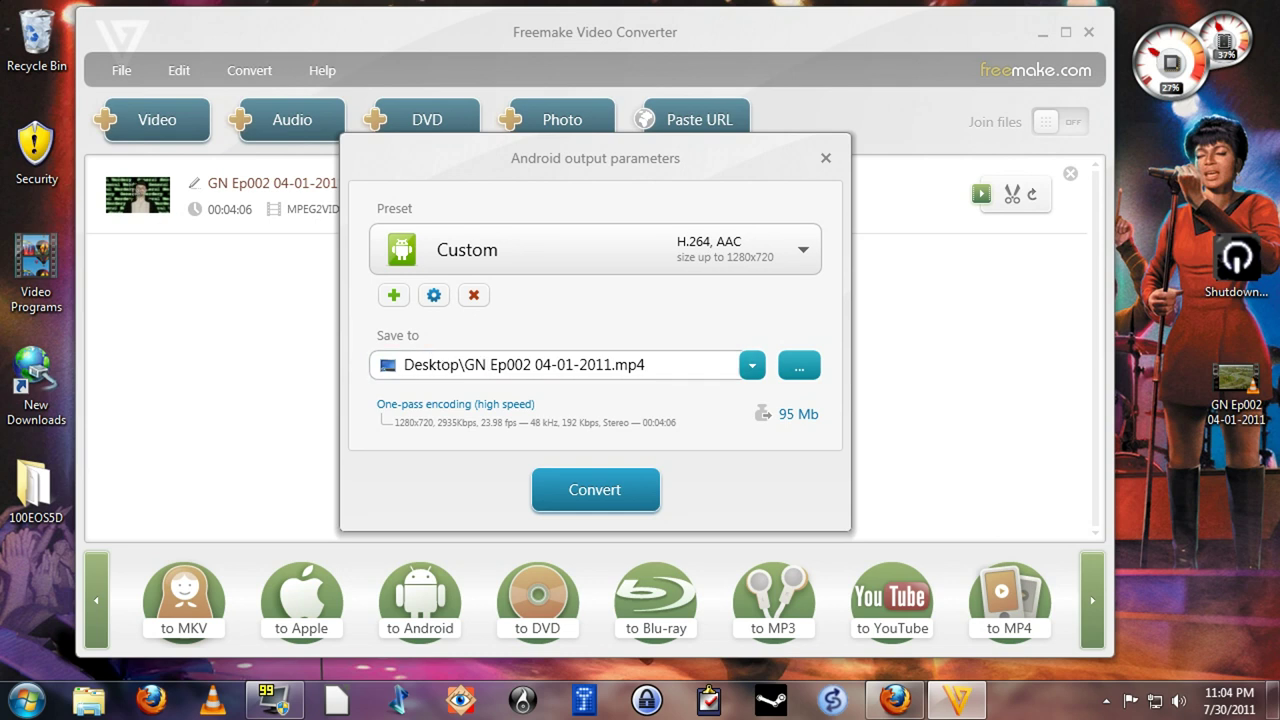
pyautogui.click(434, 410)
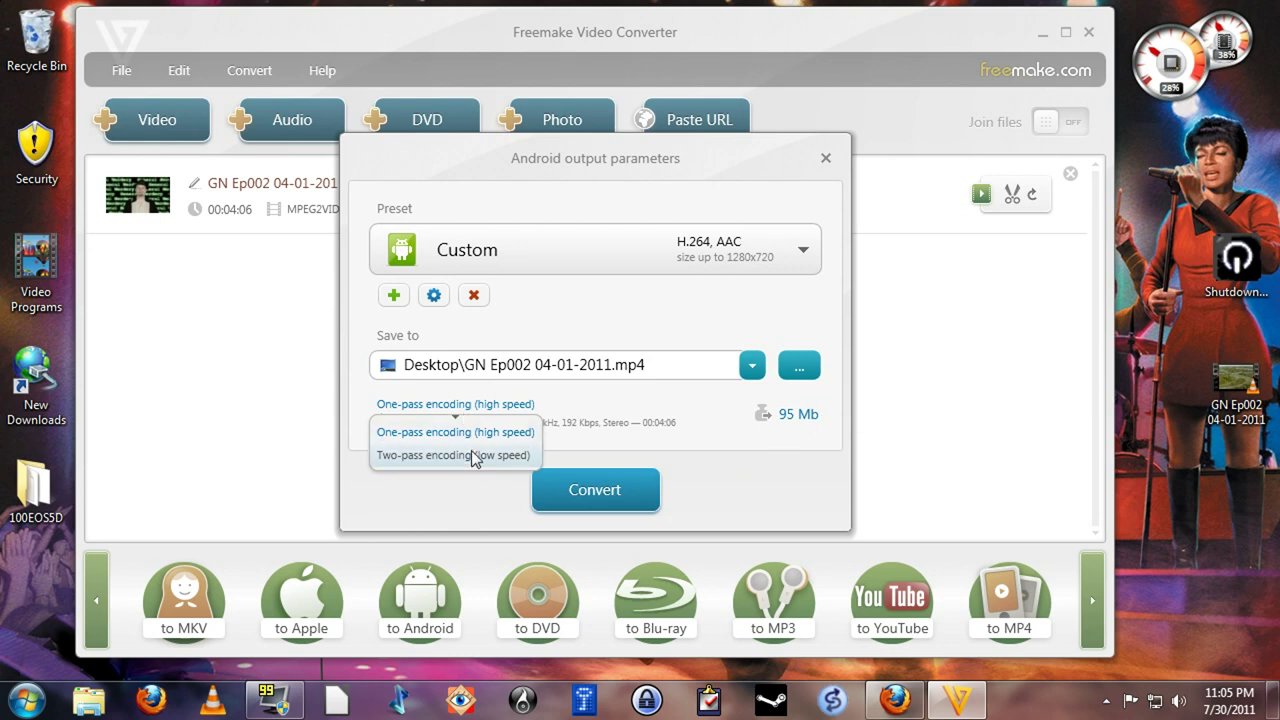
# Choose 'Two-pass encoding (low speed)' and start the Android conversion.
pyautogui.click(400, 456)
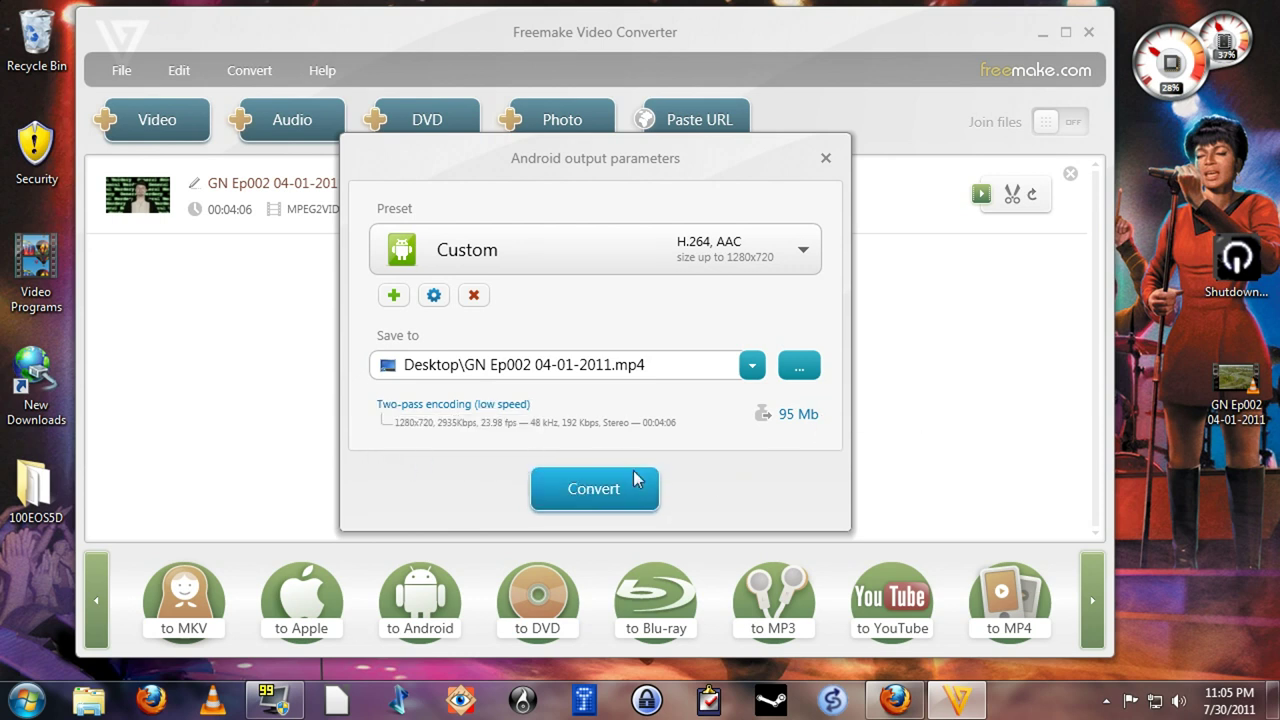
pyautogui.click(595, 490)
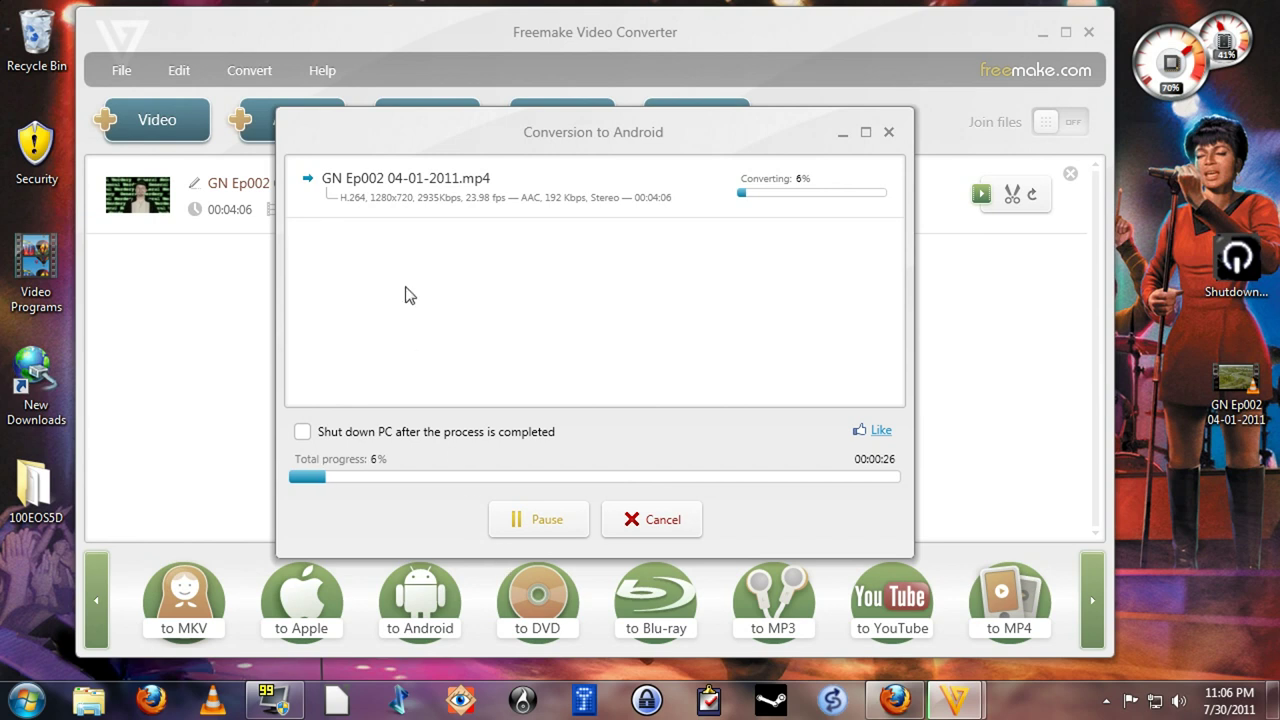
# Cancel the running Android conversion at 7%.
pyautogui.click(662, 520)
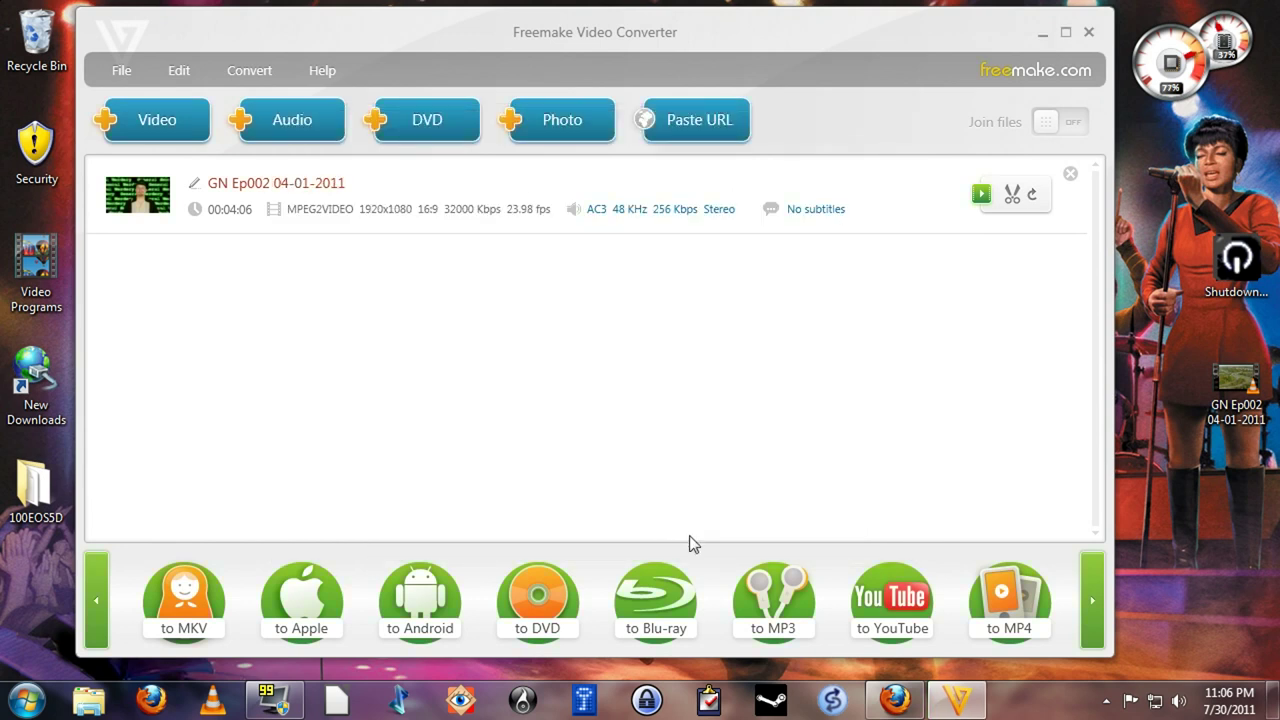
# Shift the output format strip left so 'to AVI' appears first.
pyautogui.click(98, 595)
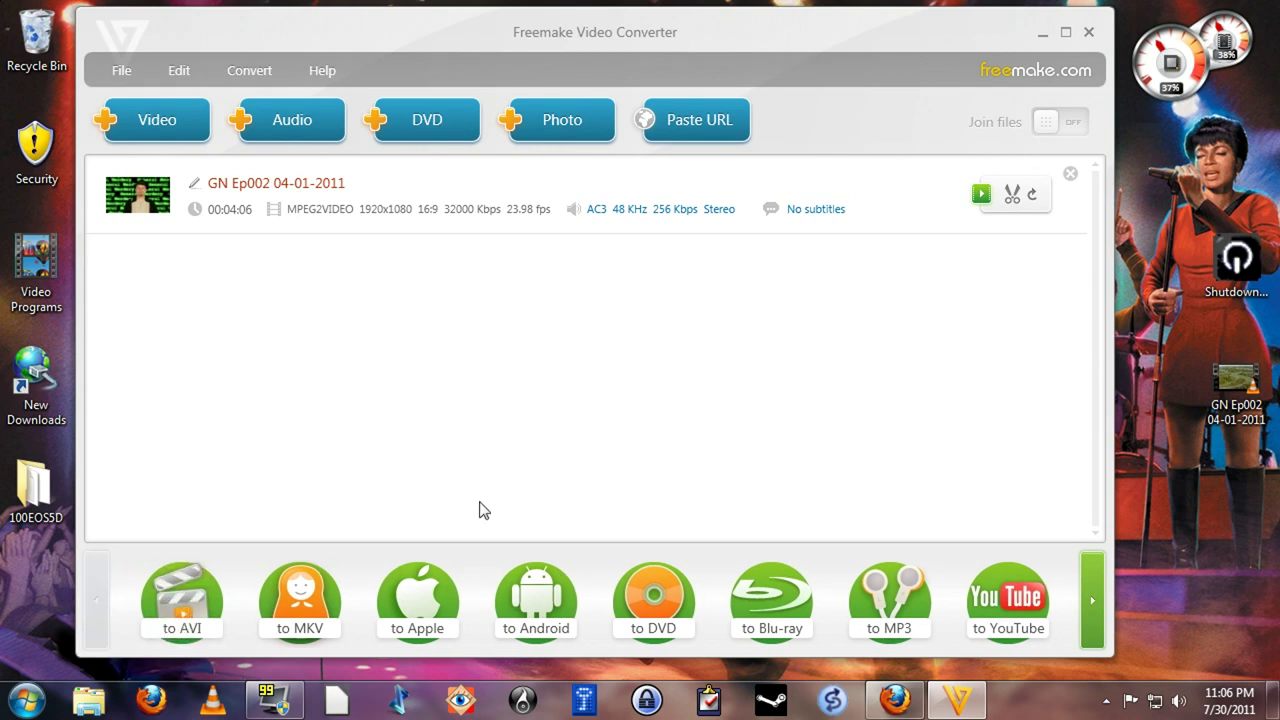